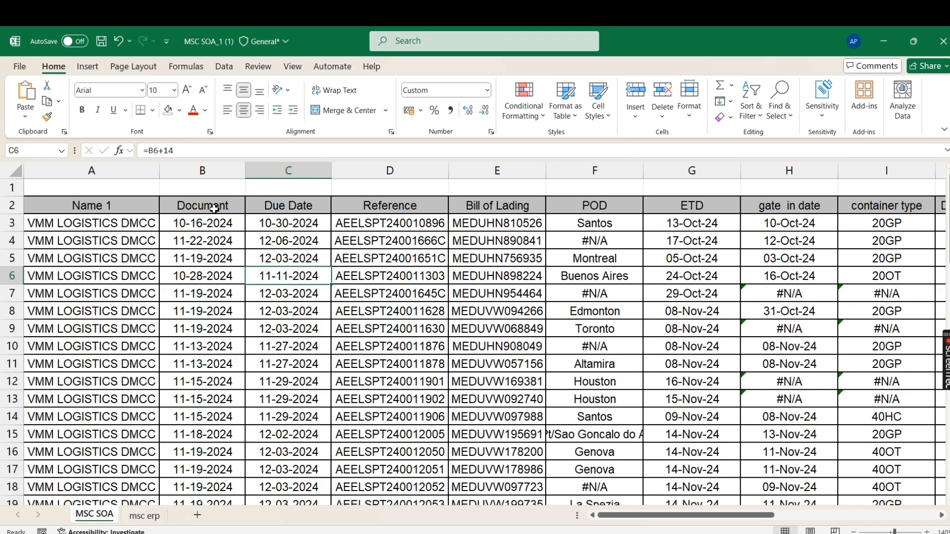
Examine the MSC SOA and msc erp sheets, comparing their date, reference, amount, outstanding balance and remarks columns.
{"action": "left_click_drag", "start_coordinate": [682, 517], "coordinate": [792, 519]}
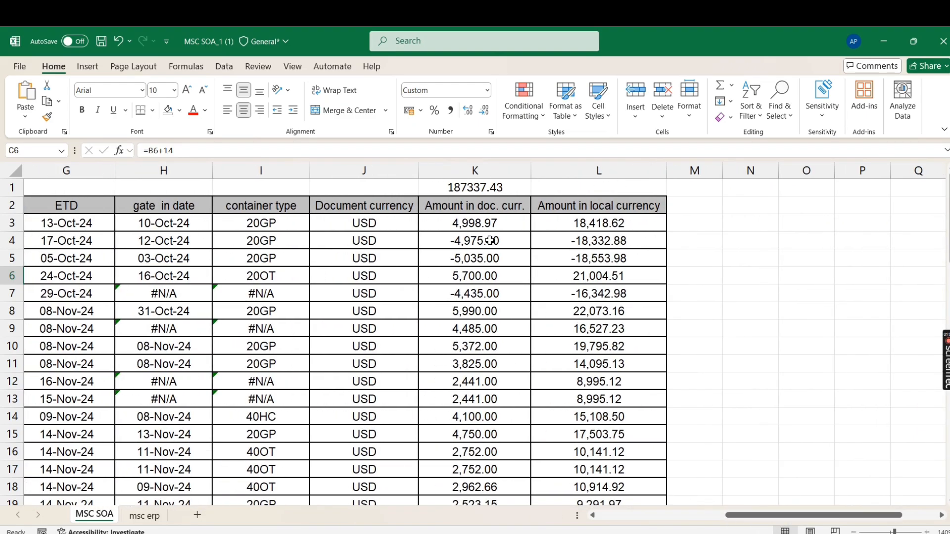
{"action": "left_click", "coordinate": [501, 220]}
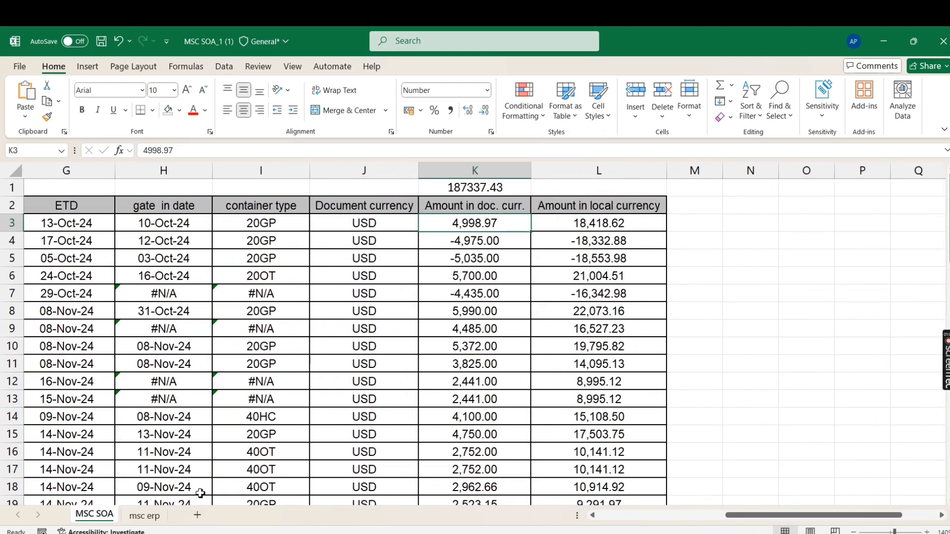
{"action": "left_click", "coordinate": [149, 516]}
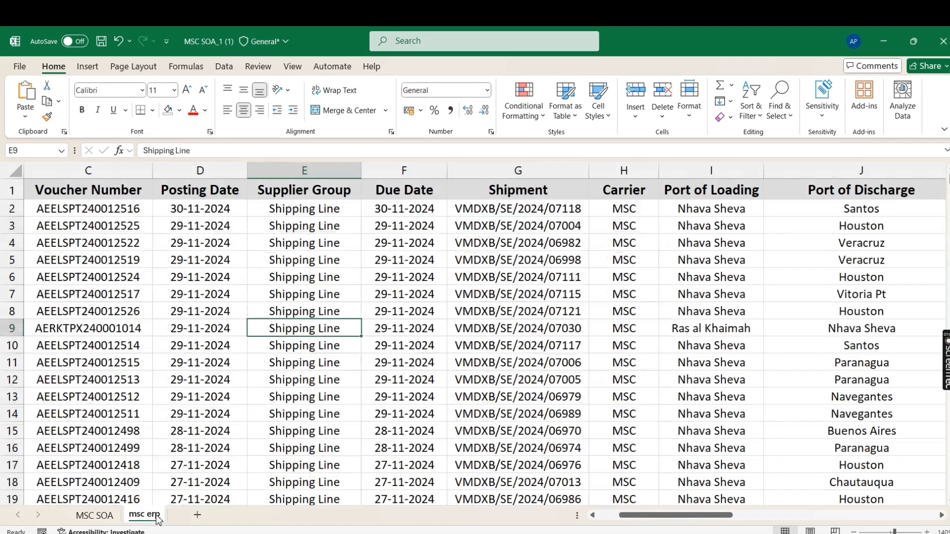
{"action": "left_click", "coordinate": [94, 514]}
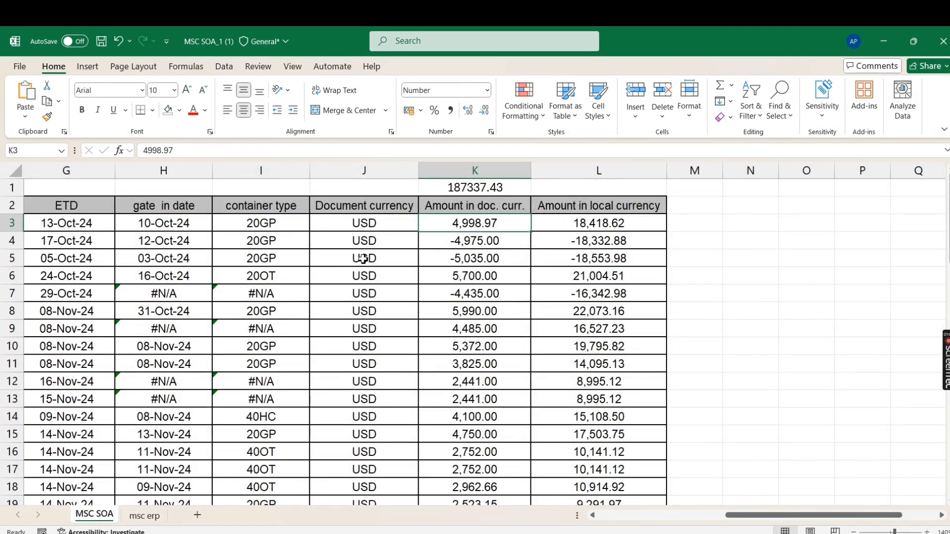
{"action": "left_click", "coordinate": [141, 515]}
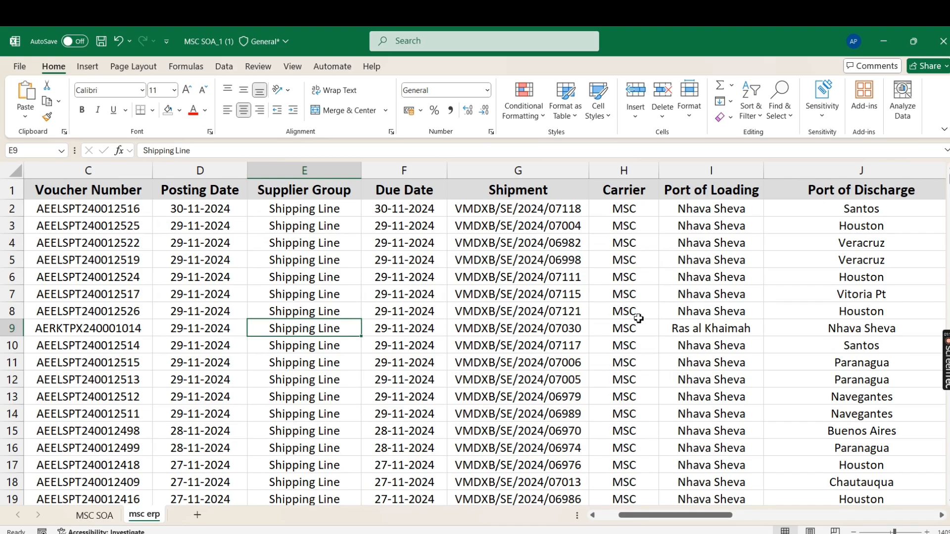
{"action": "left_click", "coordinate": [94, 515]}
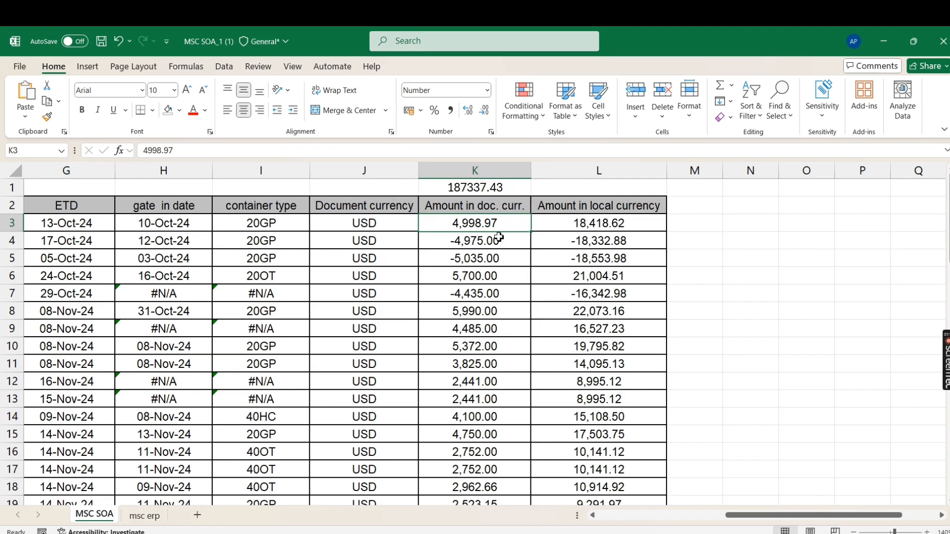
{"action": "mouse_move", "coordinate": [740, 514]}
{"action": "left_mouse_down"}
{"action": "mouse_move", "coordinate": [713, 514]}
{"action": "mouse_move", "coordinate": [732, 514]}
{"action": "left_mouse_up"}
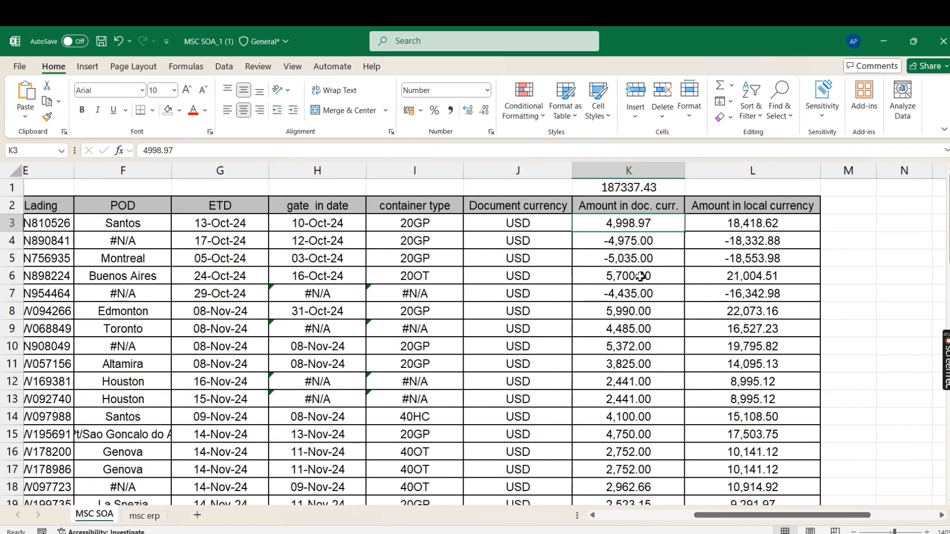
{"action": "left_click", "coordinate": [831, 226]}
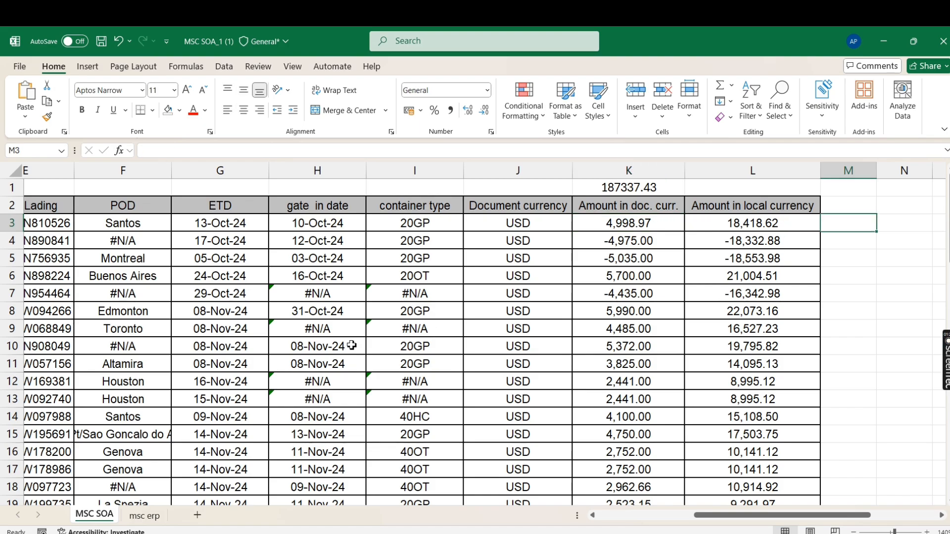
{"action": "left_click", "coordinate": [146, 516]}
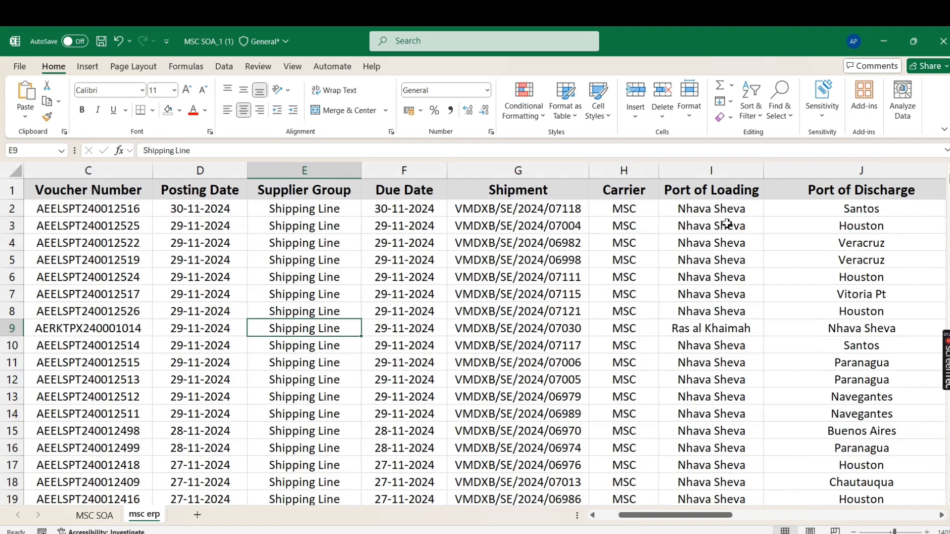
{"action": "left_click_drag", "start_coordinate": [662, 516], "coordinate": [836, 508]}
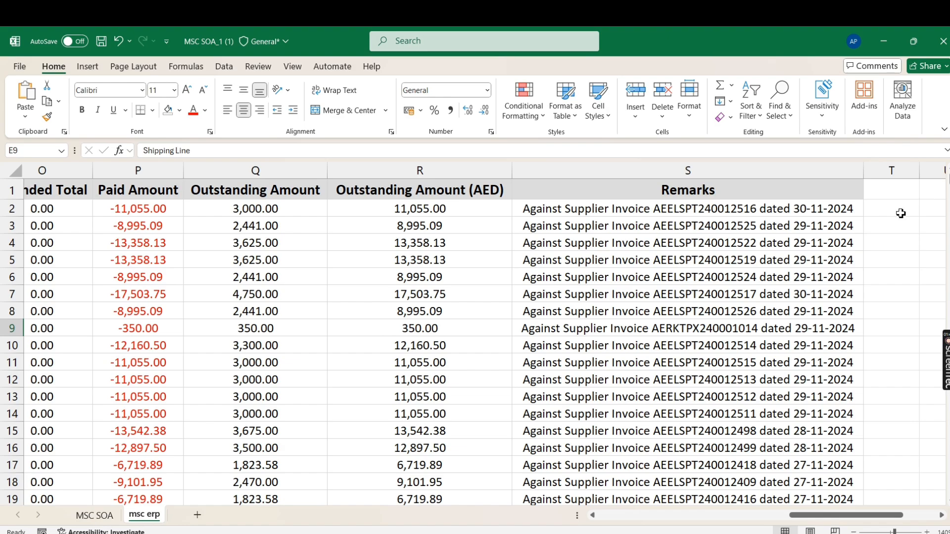
{"action": "left_click", "coordinate": [95, 516]}
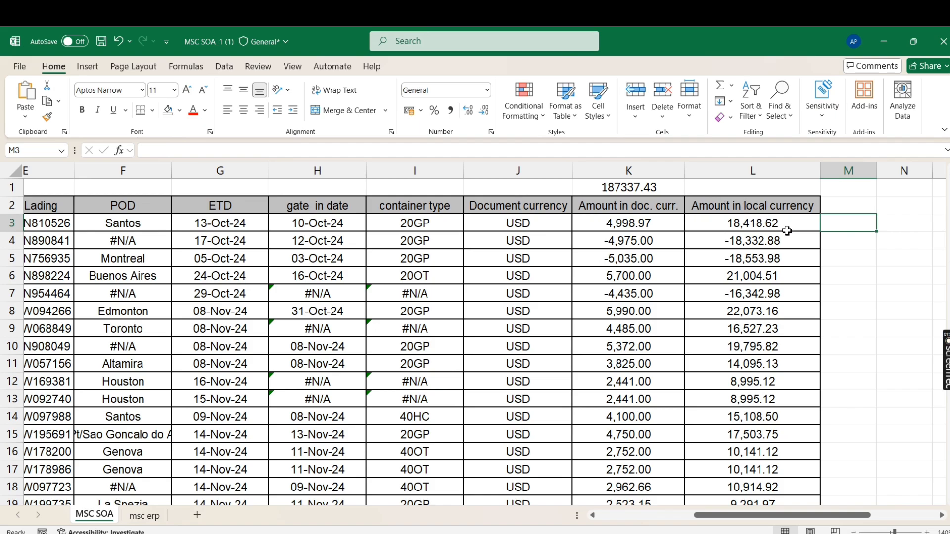
{"action": "left_click_drag", "start_coordinate": [712, 515], "coordinate": [610, 516]}
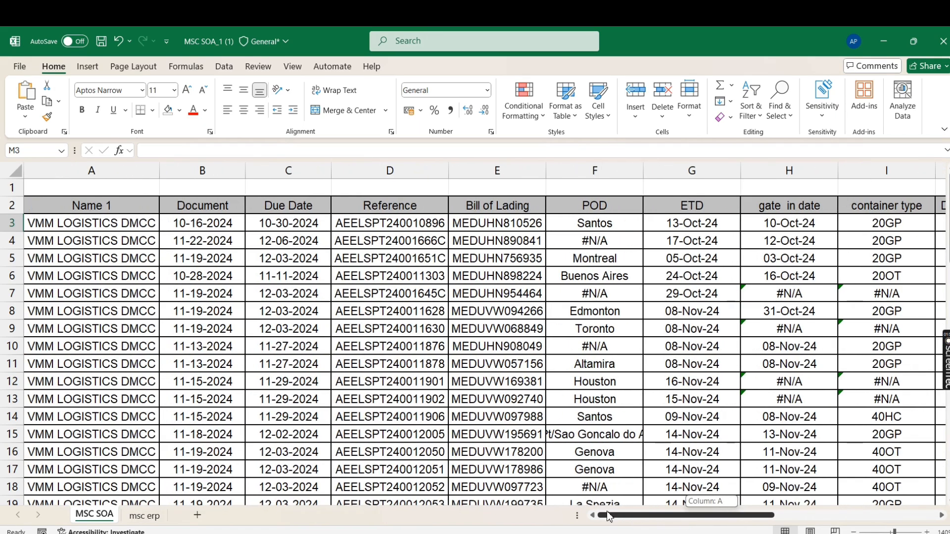
Select the Reference column data on the MSC SOA sheet and the whole Voucher Number column on the msc erp sheet.
{"action": "left_click", "coordinate": [363, 187]}
{"action": "key", "text": "ctrl+shift+Down"}
{"action": "key", "text": "ctrl+shift+Down"}
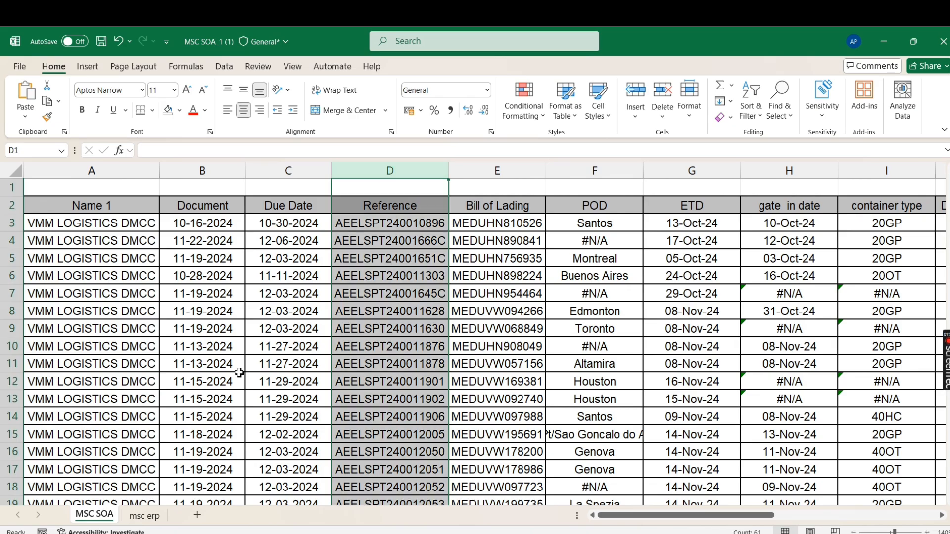
{"action": "left_click", "coordinate": [148, 517]}
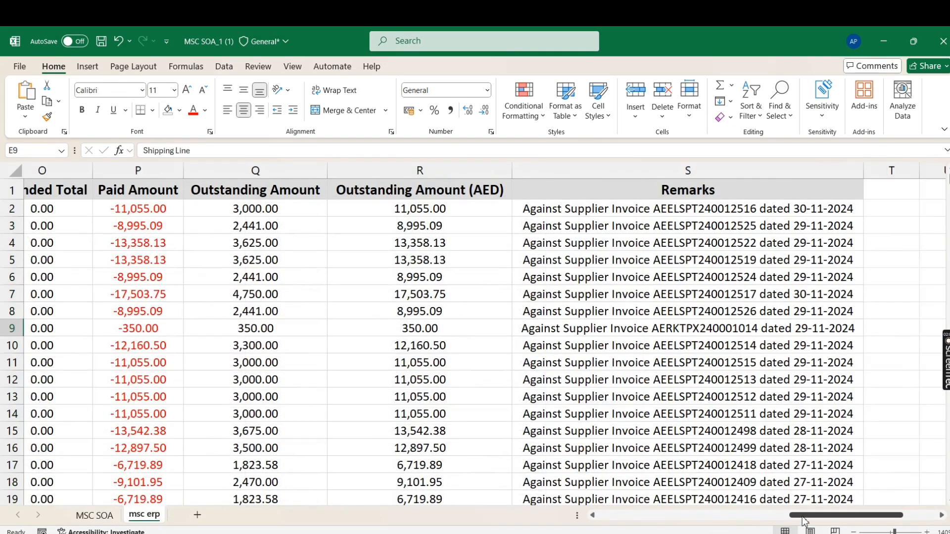
{"action": "left_click_drag", "start_coordinate": [846, 515], "coordinate": [655, 515]}
{"action": "left_click", "coordinate": [248, 174]}
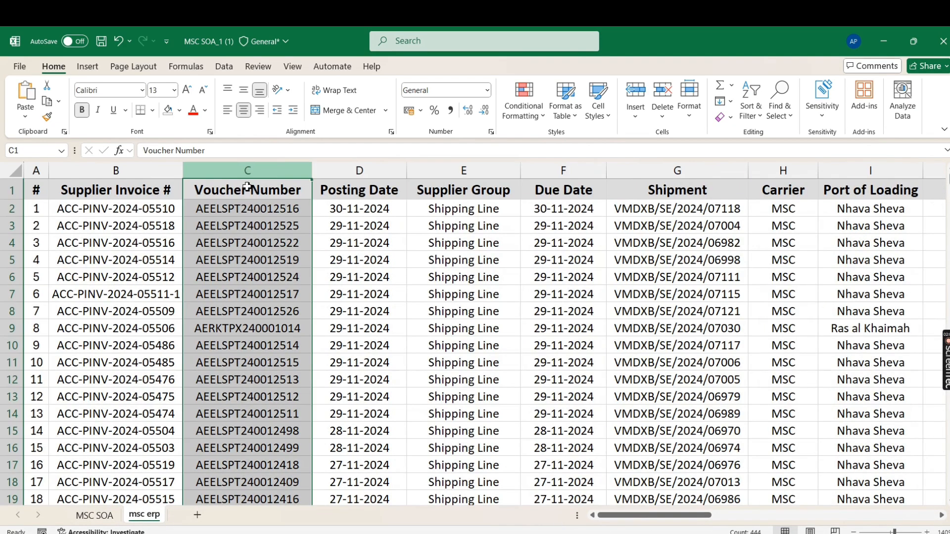
{"action": "left_click", "coordinate": [99, 515]}
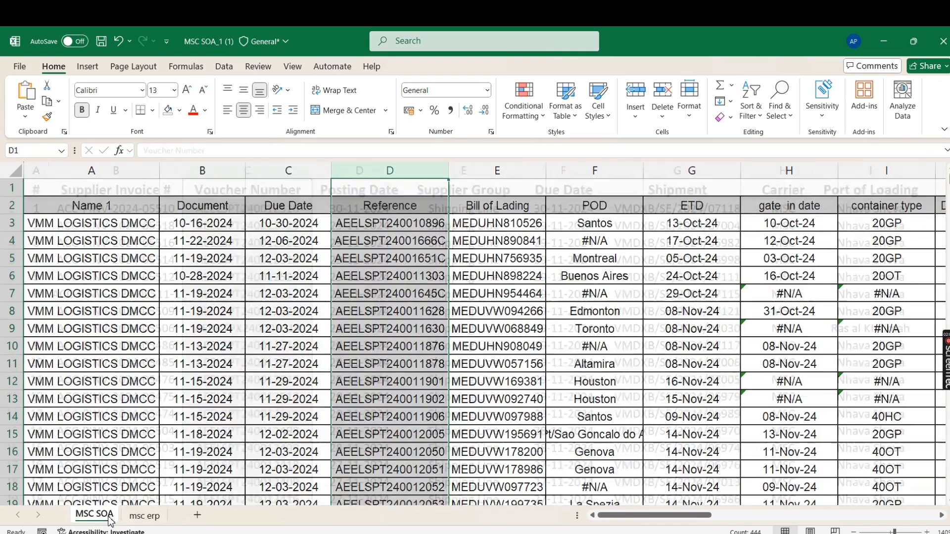
Highlight duplicate values in the Reference column of the MSC SOA sheet with Light Red Fill with Dark Red Text and check its entries.
{"action": "left_click", "coordinate": [400, 254]}
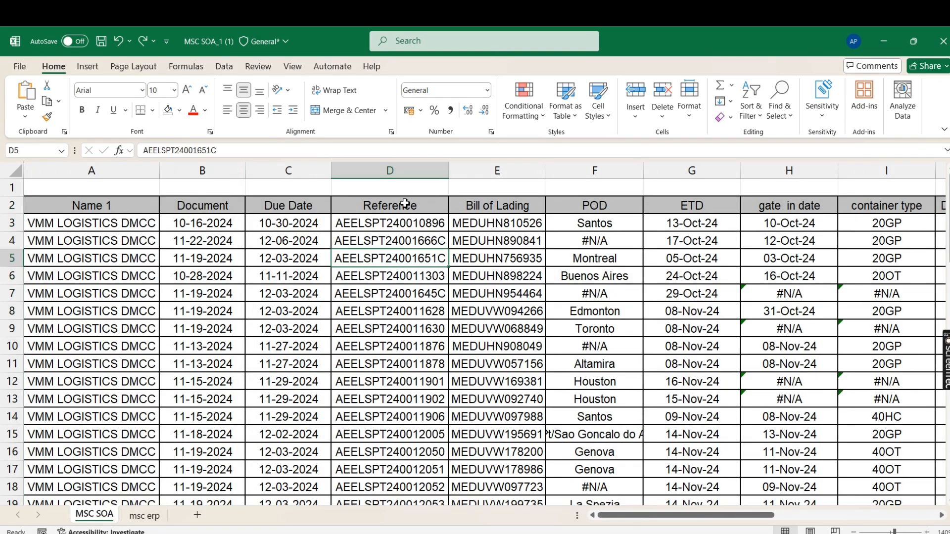
{"action": "left_click", "coordinate": [390, 170]}
{"action": "left_click", "coordinate": [523, 106]}
{"action": "mouse_move", "coordinate": [578, 144]}
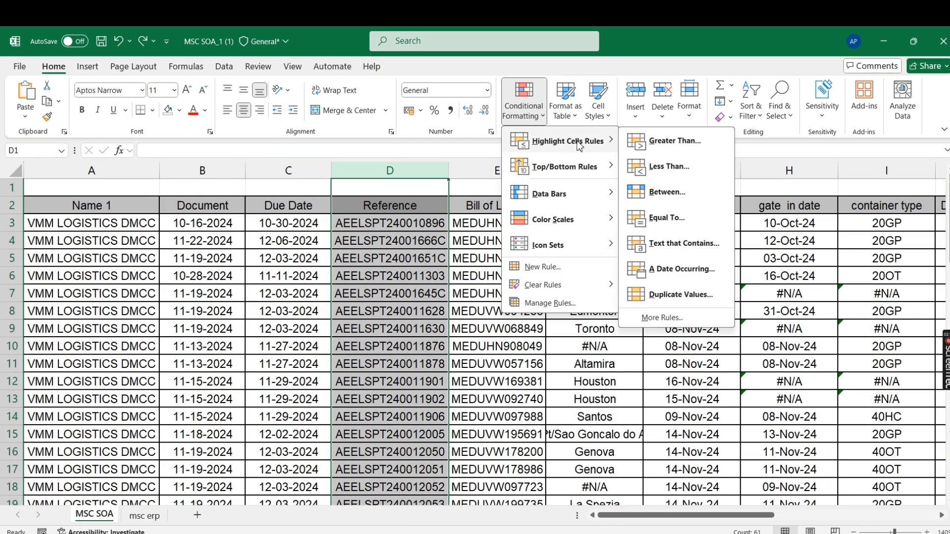
{"action": "left_click", "coordinate": [681, 294]}
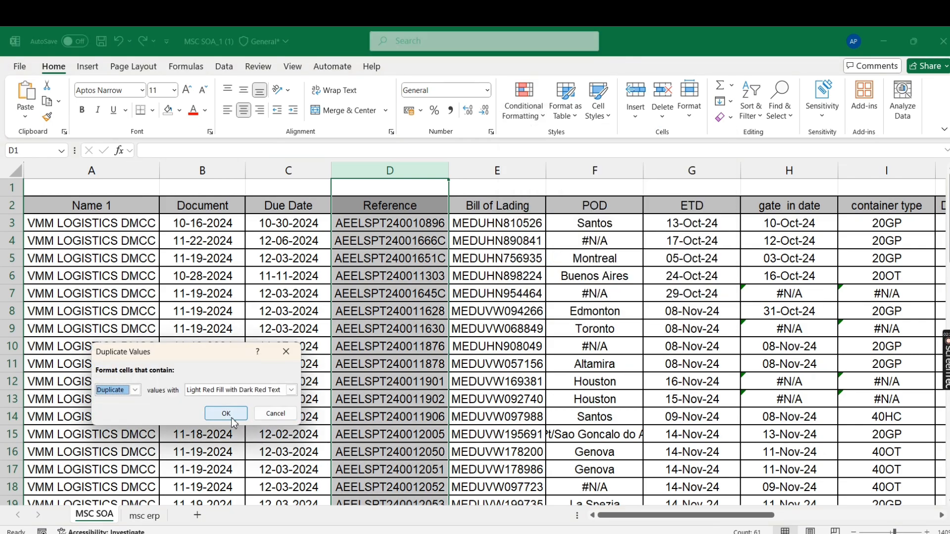
{"action": "left_click", "coordinate": [232, 418]}
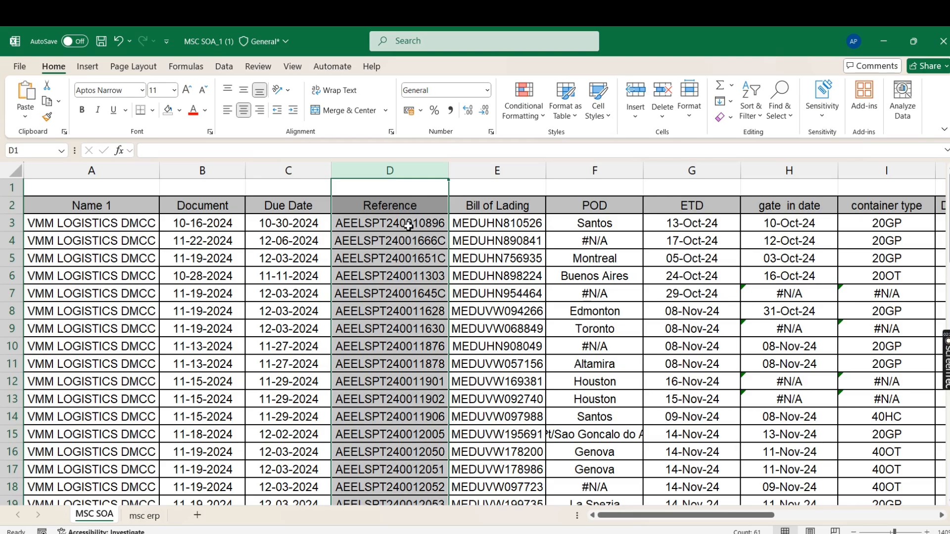
{"action": "left_click_drag", "start_coordinate": [406, 223], "coordinate": [387, 456]}
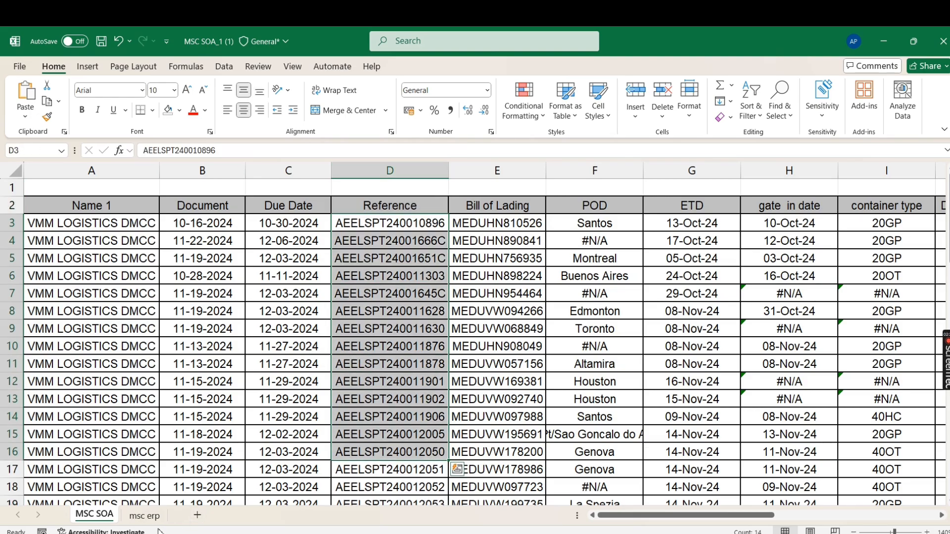
Apply duplicate-value conditional formatting to the Voucher Number column of the msc erp sheet, using light red fill with dark red text.
{"action": "left_click", "coordinate": [147, 515]}
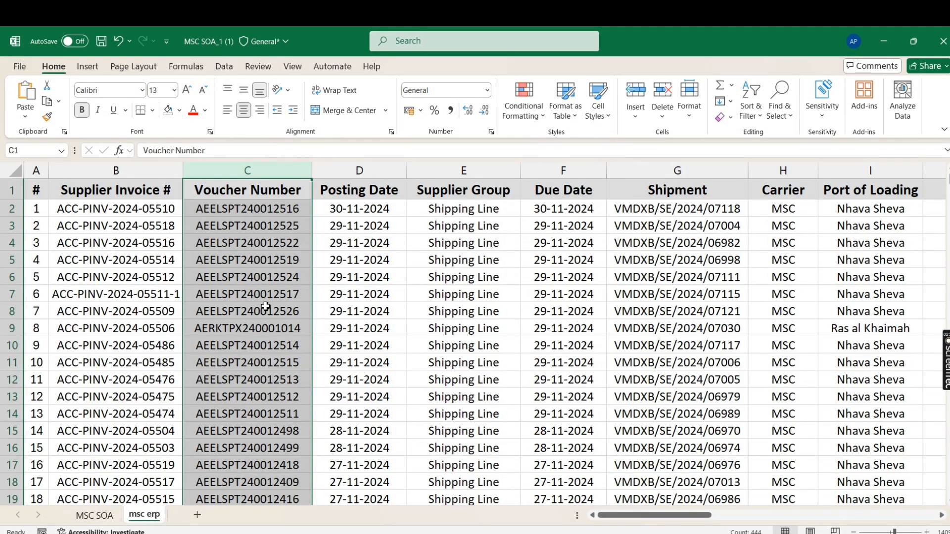
{"action": "left_click", "coordinate": [522, 112]}
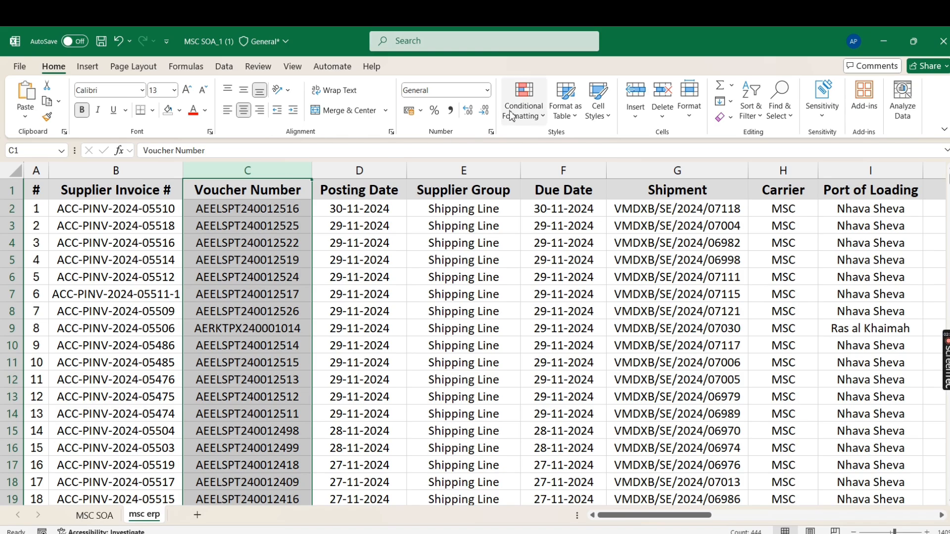
{"action": "mouse_move", "coordinate": [555, 152]}
{"action": "left_click", "coordinate": [675, 296]}
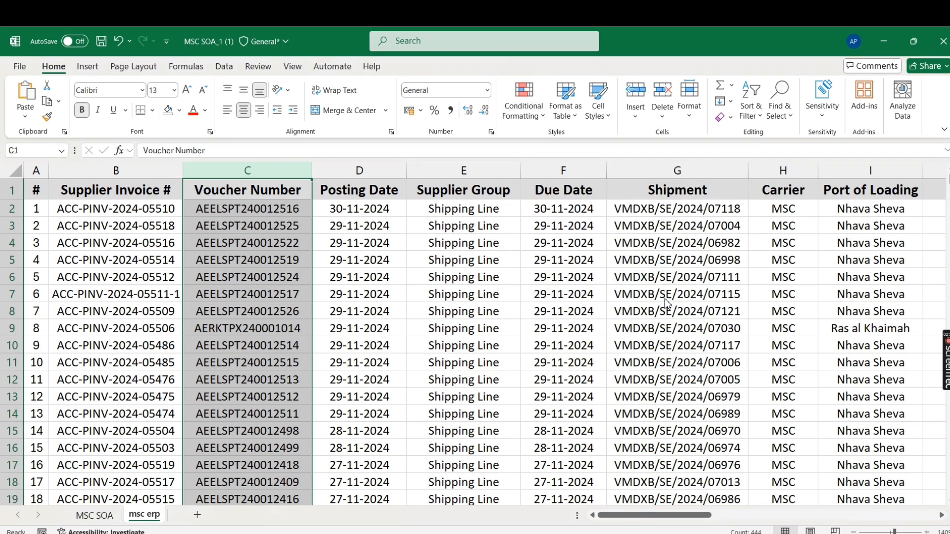
{"action": "key", "text": "Return"}
Look through the whole Voucher Number column for cells highlighted as duplicates and select the first one.
{"action": "scroll", "coordinate": [251, 364], "scroll_direction": "down", "scroll_amount": 20}
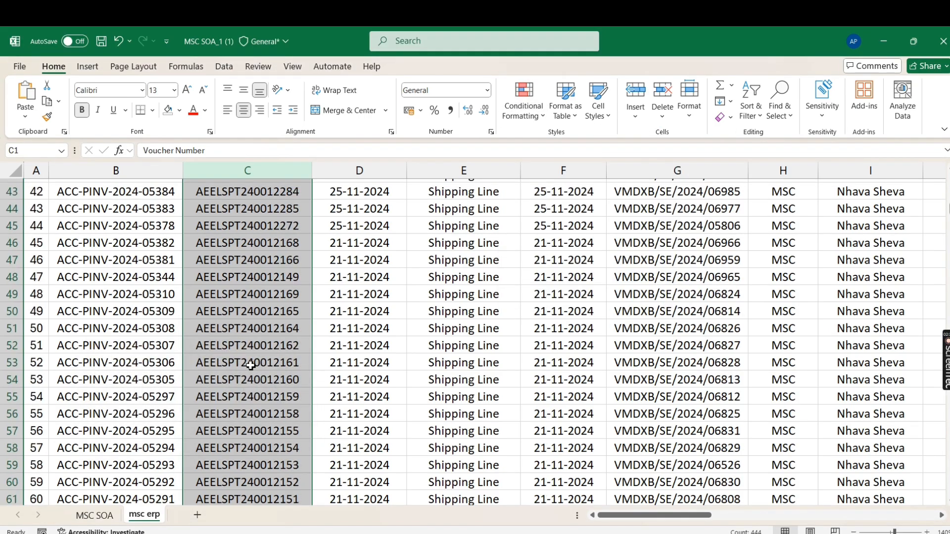
{"action": "scroll", "coordinate": [251, 367], "scroll_direction": "down", "scroll_amount": 20}
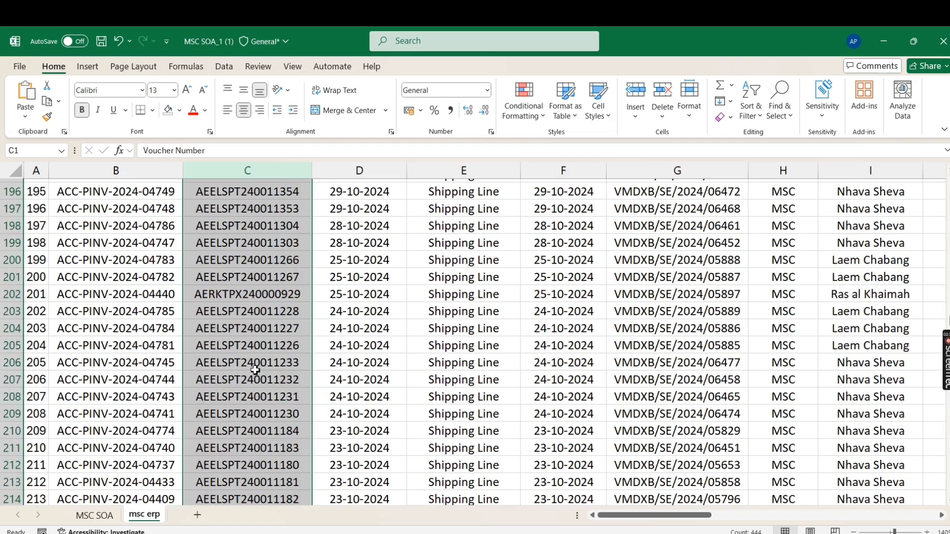
{"action": "scroll", "coordinate": [256, 371], "scroll_direction": "down", "scroll_amount": 20}
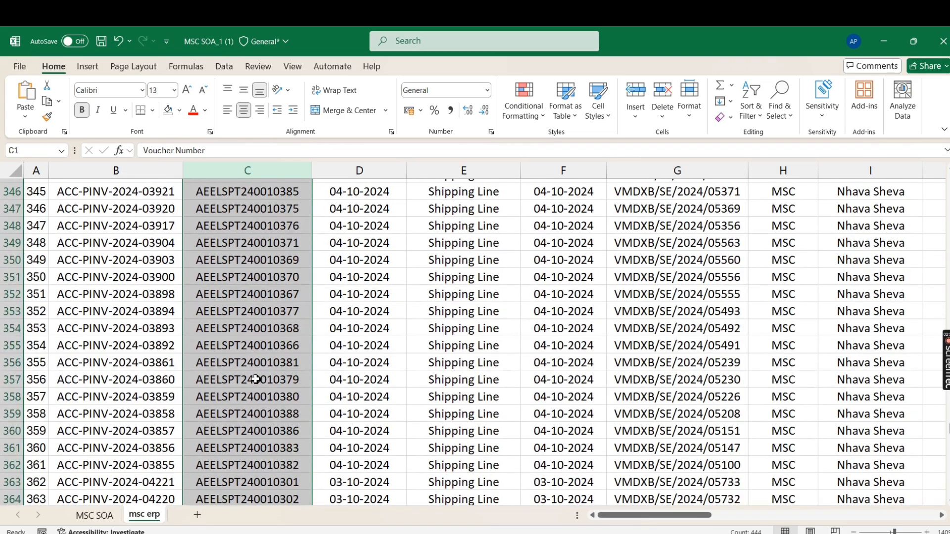
{"action": "scroll", "coordinate": [255, 379], "scroll_direction": "down", "scroll_amount": 17}
{"action": "scroll", "coordinate": [255, 381], "scroll_direction": "up", "scroll_amount": 8}
{"action": "scroll", "coordinate": [255, 382], "scroll_direction": "down", "scroll_amount": 3}
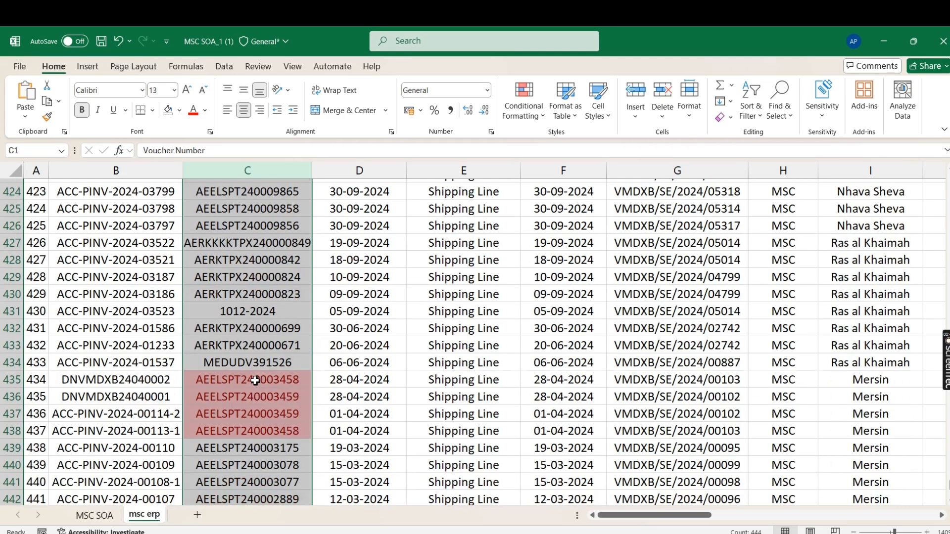
{"action": "left_click", "coordinate": [257, 333]}
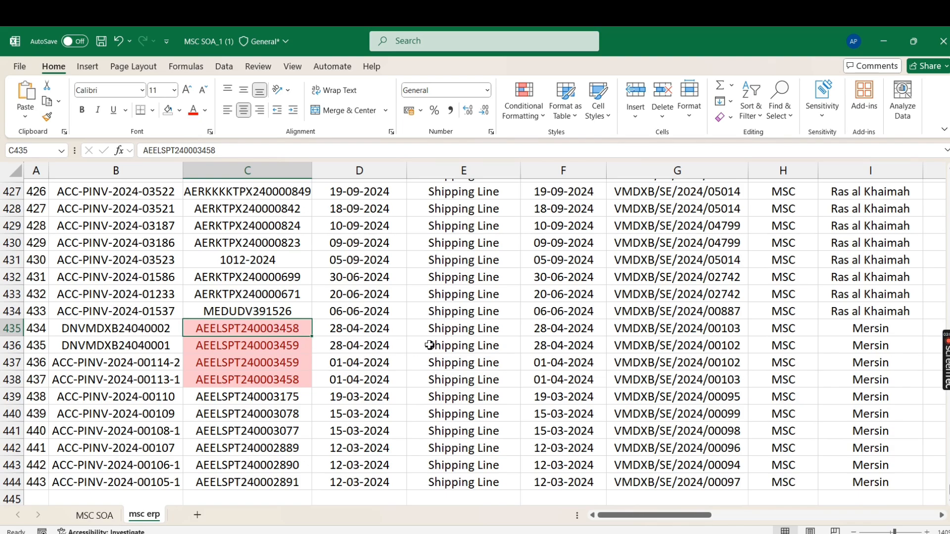
Check the Reference column on MSC SOA again and compare the duplicate voucher entries and their amounts in rows 435 to 438 of msc erp.
{"action": "left_click", "coordinate": [95, 515]}
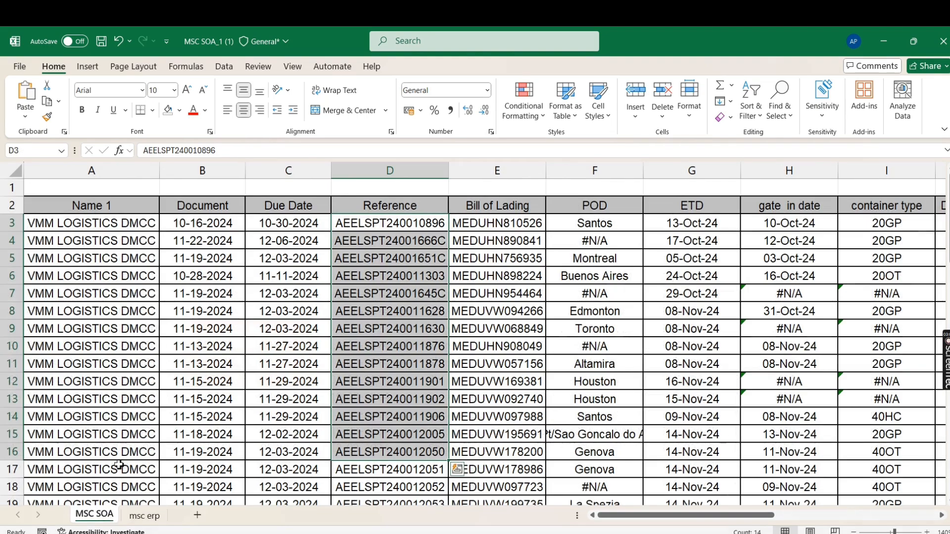
{"action": "left_click", "coordinate": [145, 515]}
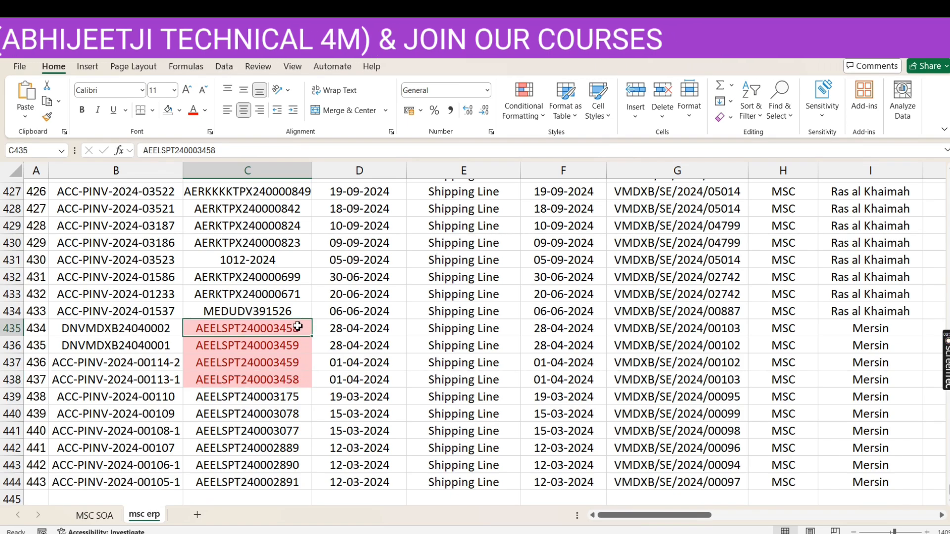
{"action": "left_click", "coordinate": [283, 378]}
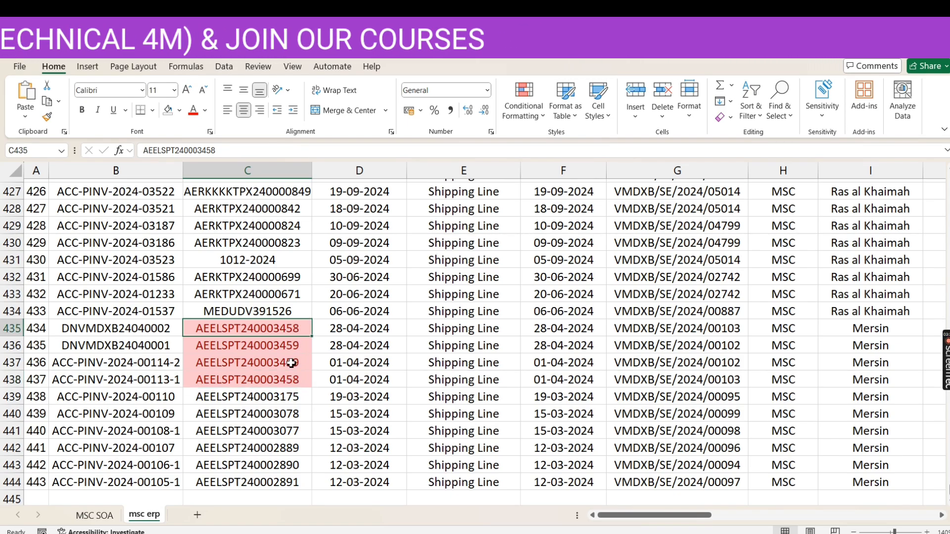
{"action": "left_click_drag", "start_coordinate": [295, 329], "coordinate": [871, 331]}
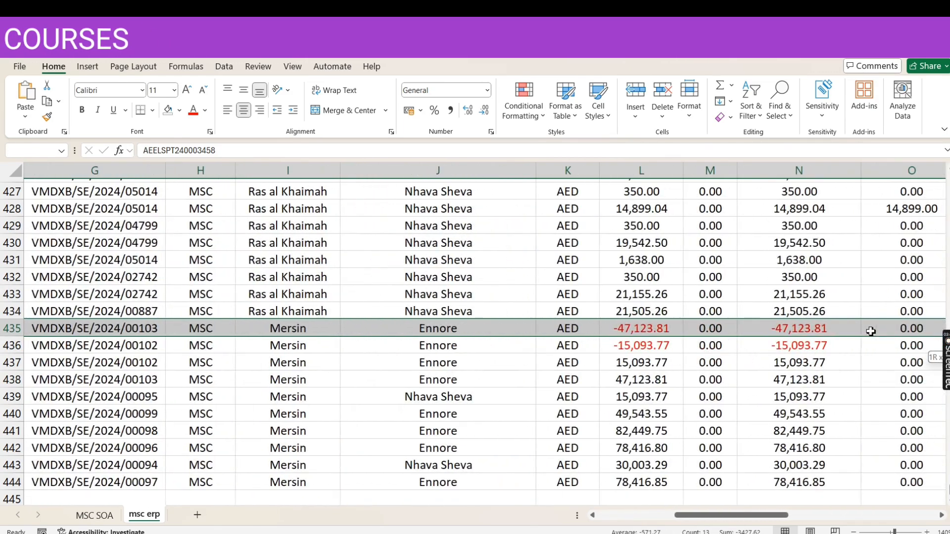
{"action": "left_click_drag", "start_coordinate": [721, 516], "coordinate": [450, 487]}
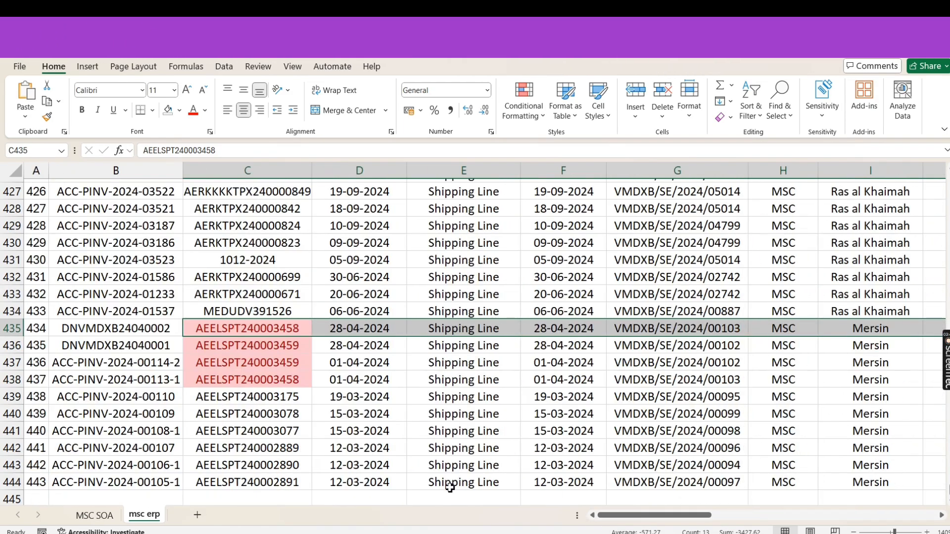
{"action": "left_click", "coordinate": [305, 384]}
{"action": "left_click", "coordinate": [290, 329]}
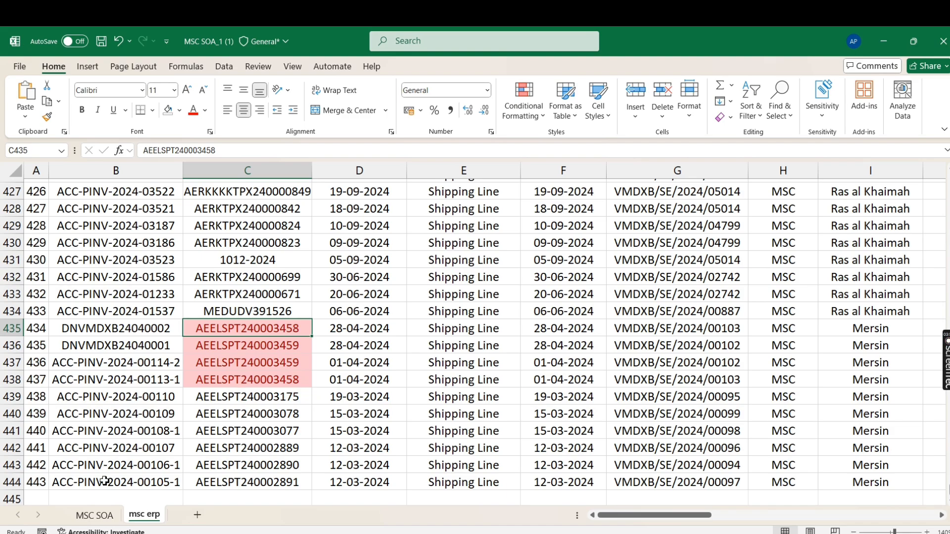
Start a VLOOKUP in cell M3 of the MSC SOA sheet with Reference cell D3 as the lookup value.
{"action": "left_click", "coordinate": [95, 515]}
{"action": "left_click_drag", "start_coordinate": [725, 515], "coordinate": [846, 515]}
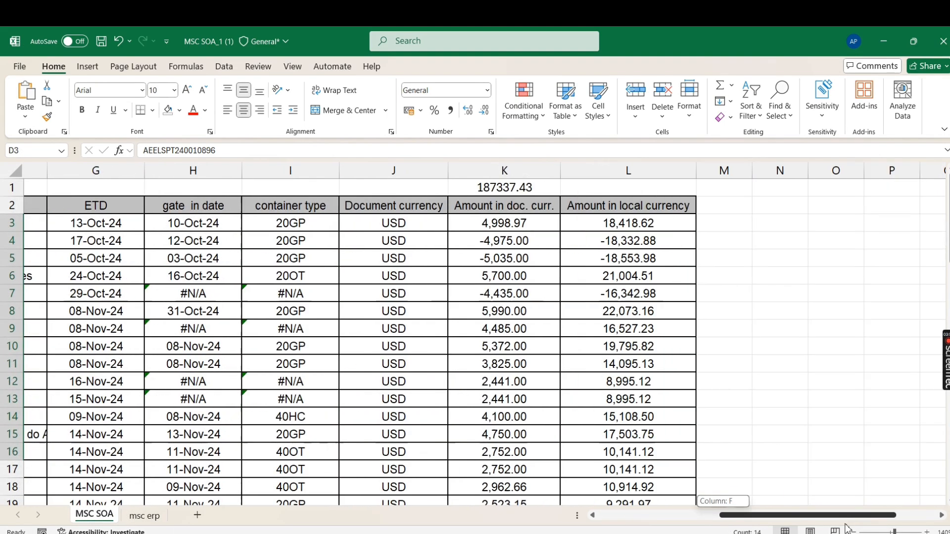
{"action": "left_click", "coordinate": [724, 225]}
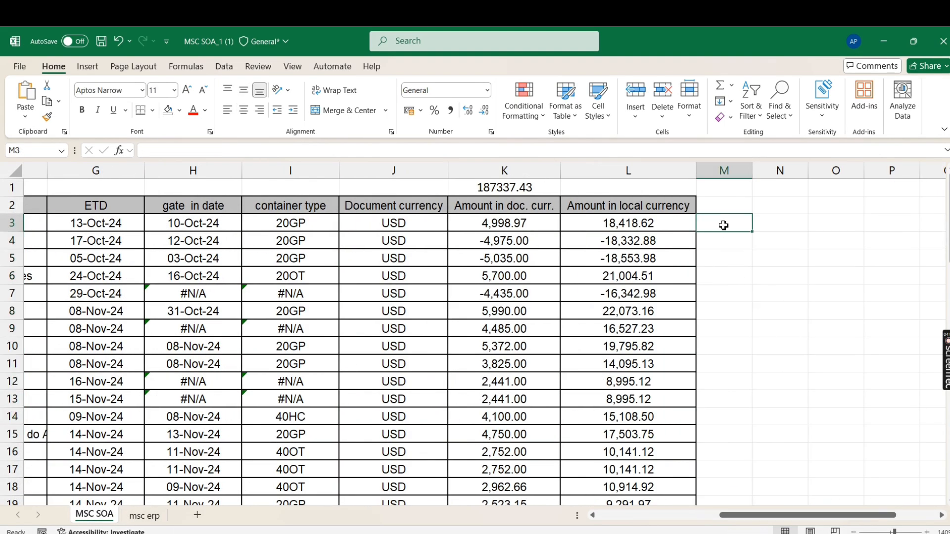
{"action": "type", "text": "=VLOOKUP("}
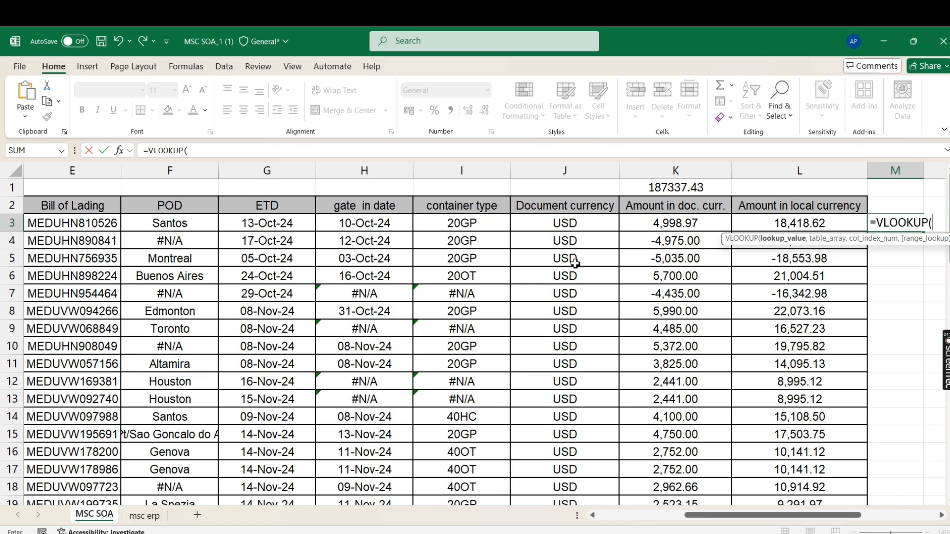
{"action": "left_click_drag", "start_coordinate": [772, 515], "coordinate": [686, 515]}
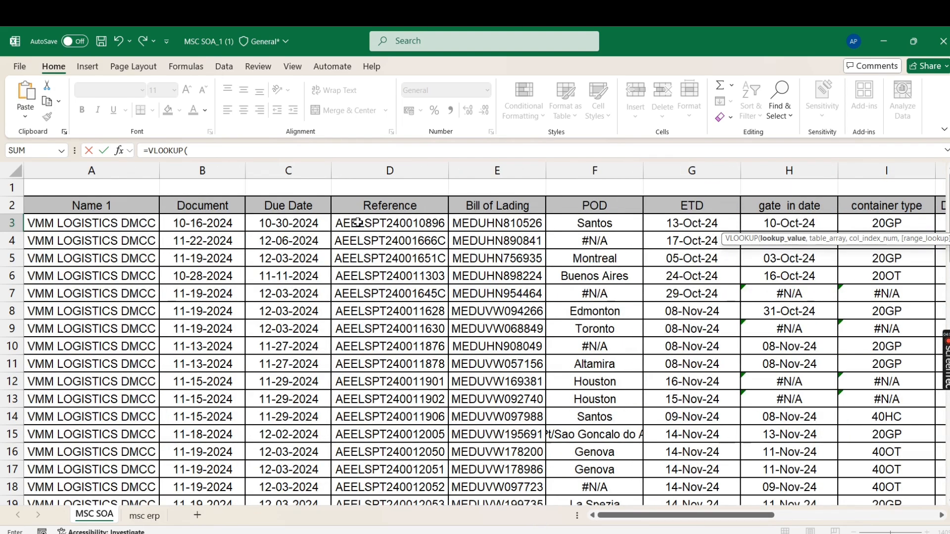
{"action": "left_click", "coordinate": [385, 226]}
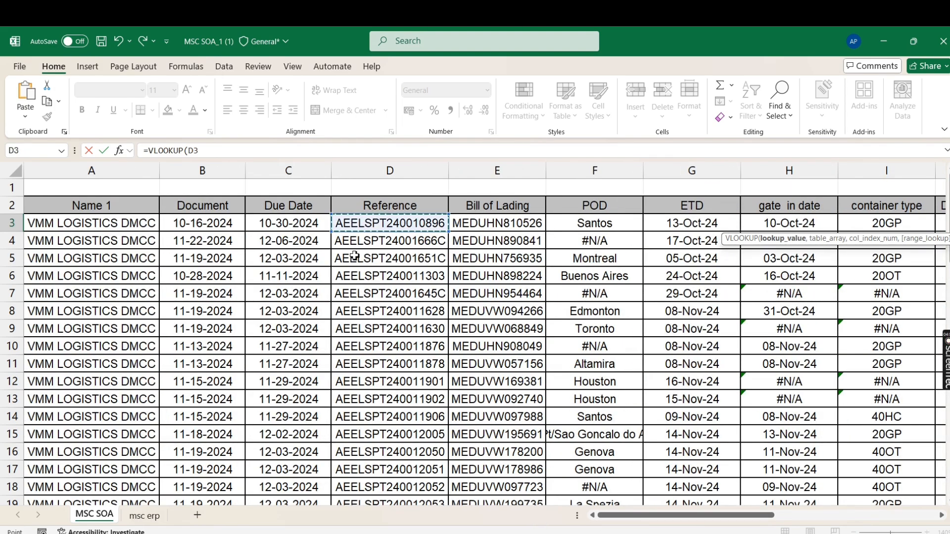
Complete the VLOOKUP with columns C:Q of the msc erp sheet as table array, column index 15 and exact match 0.
{"action": "type", "text": ","}
{"action": "left_click", "coordinate": [144, 516]}
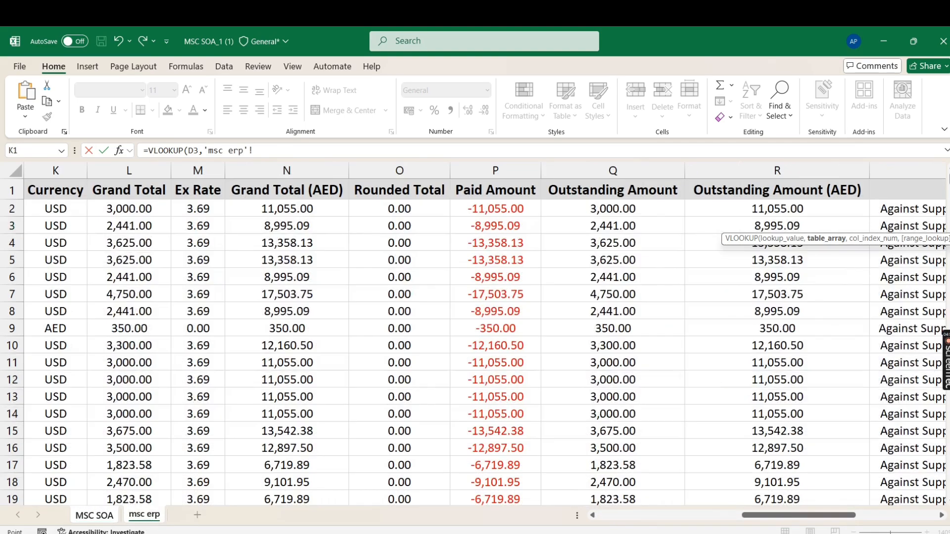
{"action": "left_click_drag", "start_coordinate": [771, 515], "coordinate": [581, 516]}
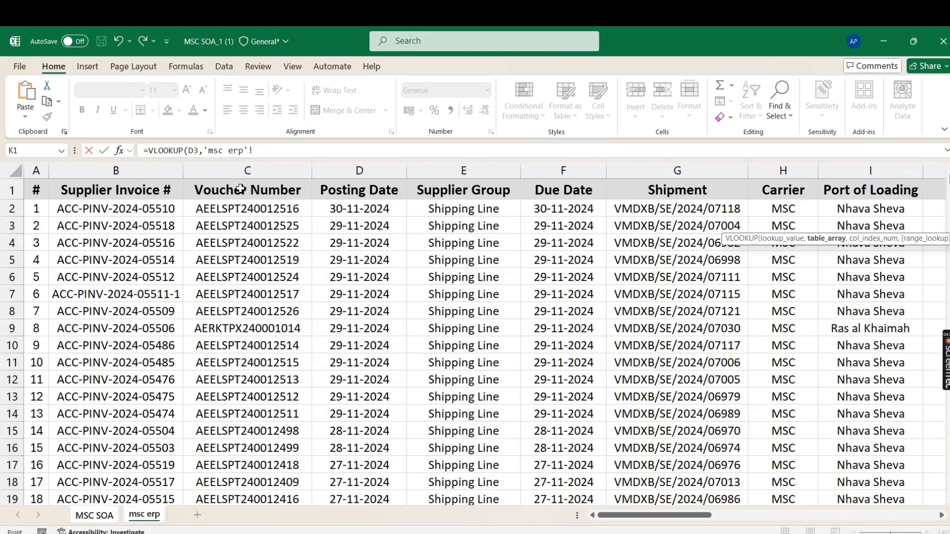
{"action": "left_click", "coordinate": [255, 170]}
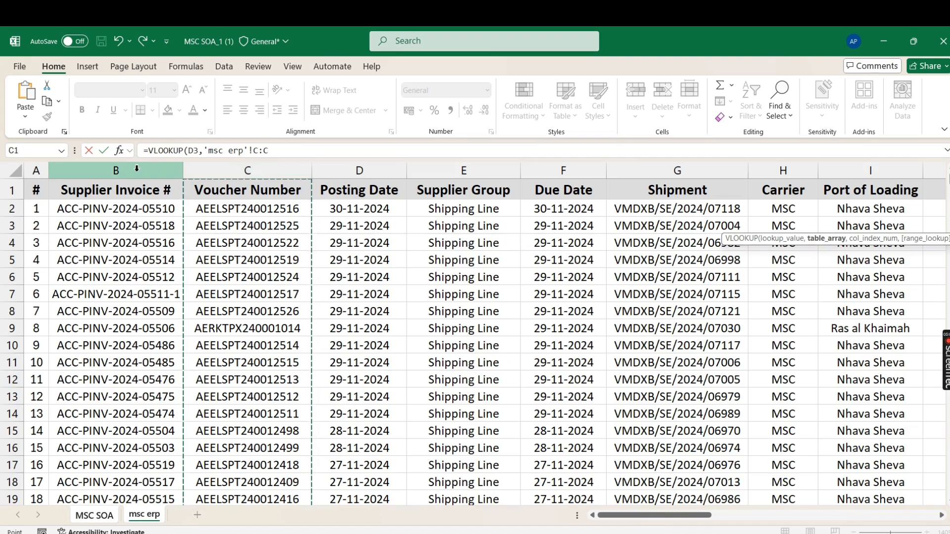
{"action": "left_click_drag", "start_coordinate": [246, 171], "coordinate": [614, 232]}
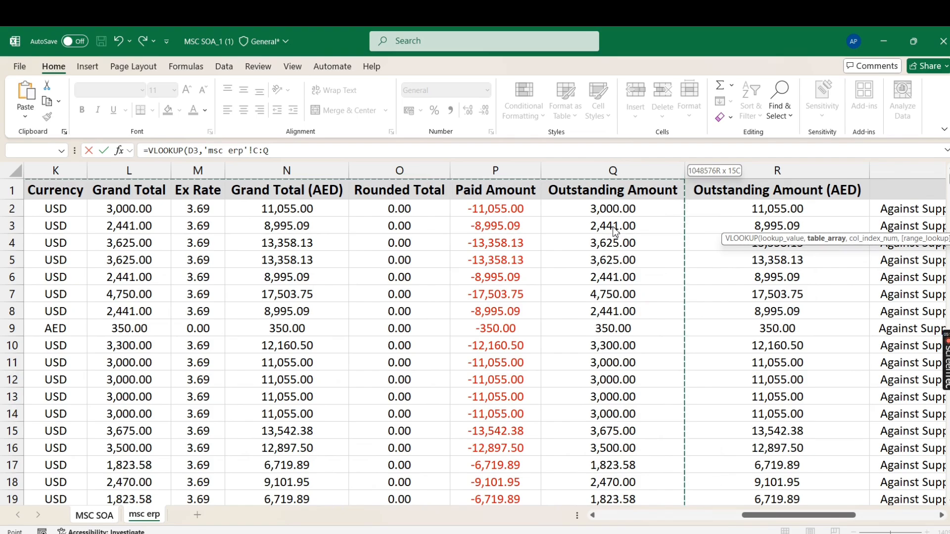
{"action": "left_click_drag", "start_coordinate": [621, 194], "coordinate": [620, 190]}
{"action": "type", "text": ","}
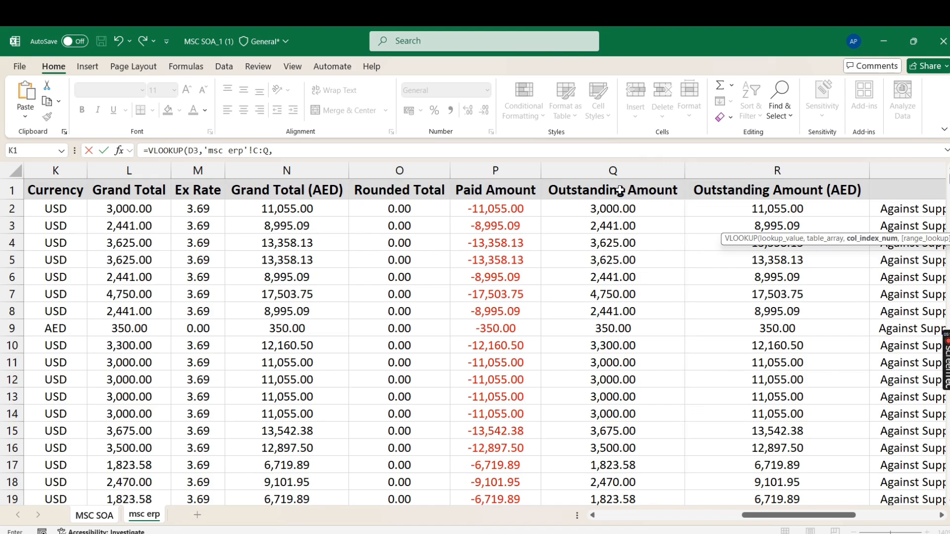
{"action": "type", "text": "15,0"}
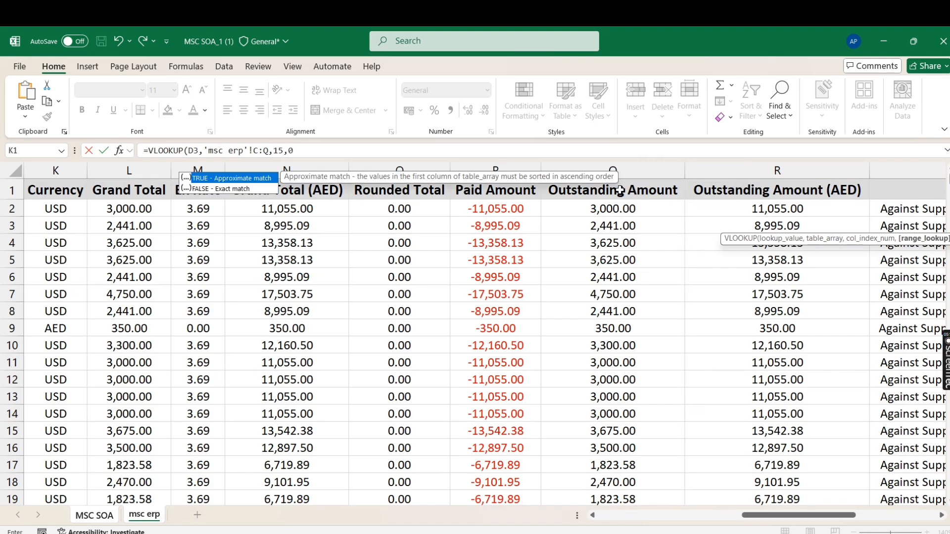
{"action": "type", "text": ")"}
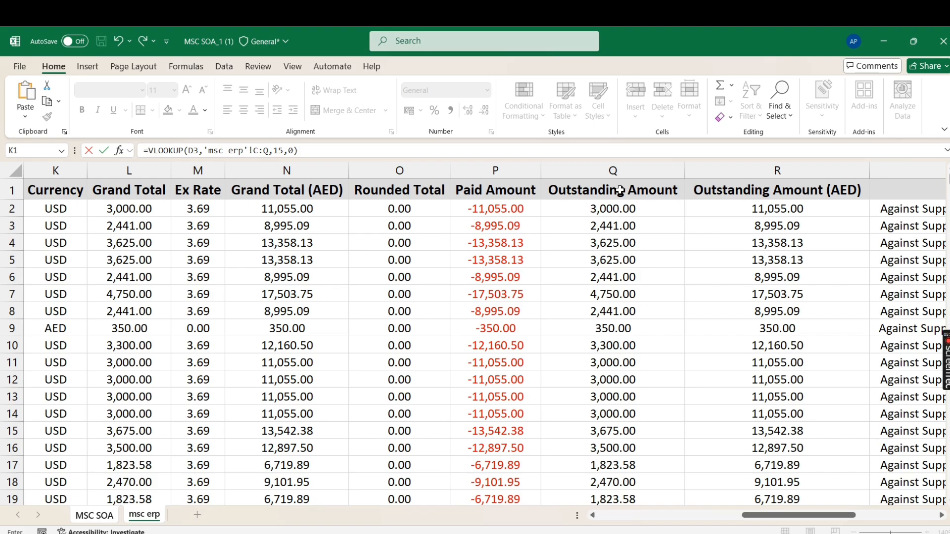
{"action": "key", "text": "Return"}
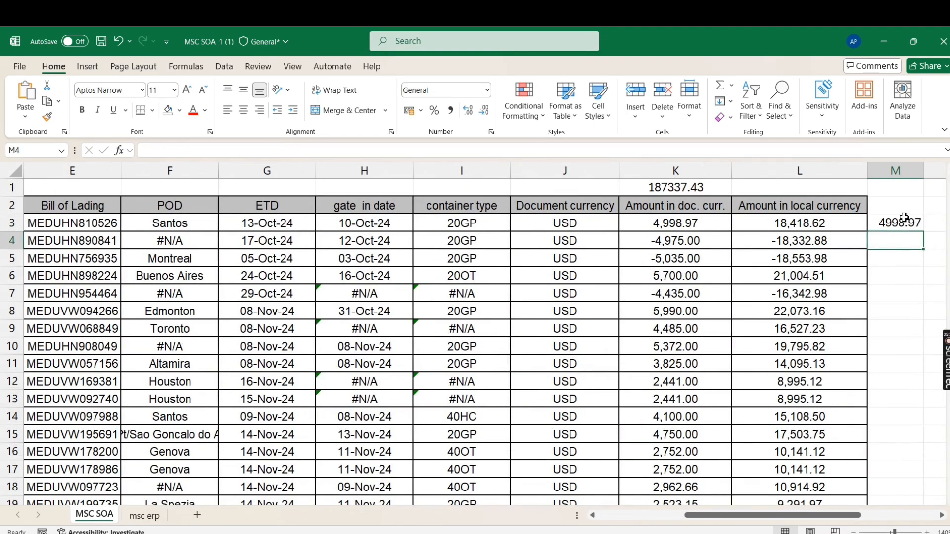
Fill the VLOOKUP formula from M3 down column M for all statement rows.
{"action": "left_click", "coordinate": [904, 220]}
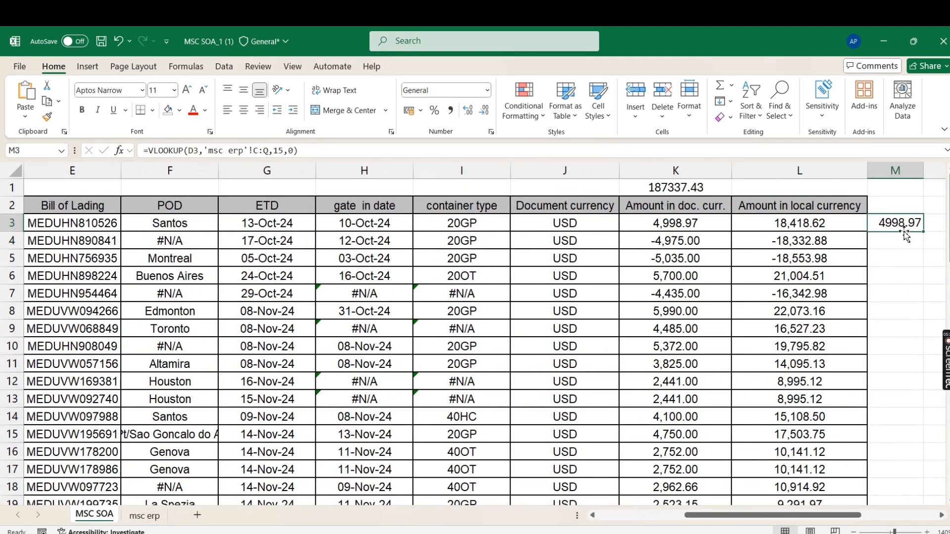
{"action": "scroll", "coordinate": [767, 512], "scroll_direction": "right", "scroll_amount": 3}
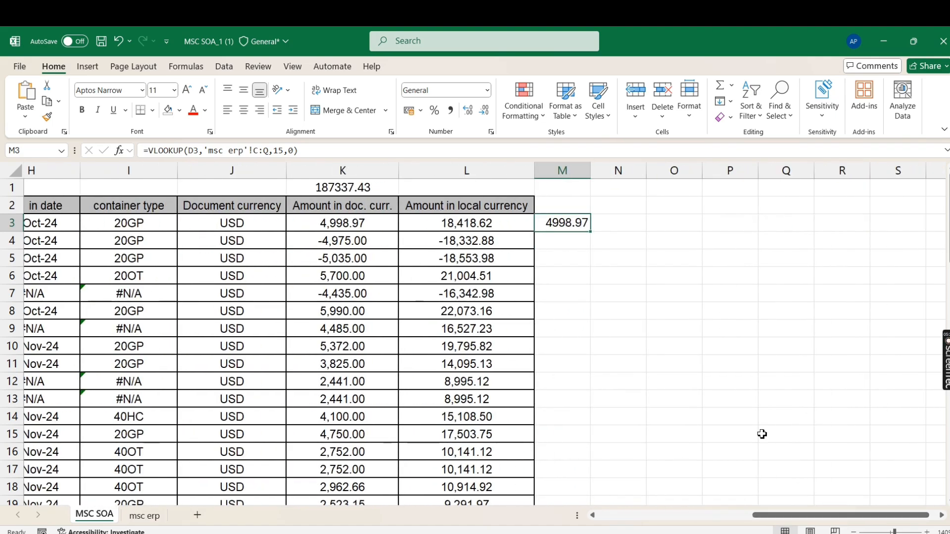
{"action": "left_click_drag", "start_coordinate": [590, 233], "coordinate": [591, 236]}
{"action": "double_click", "coordinate": [590, 236]}
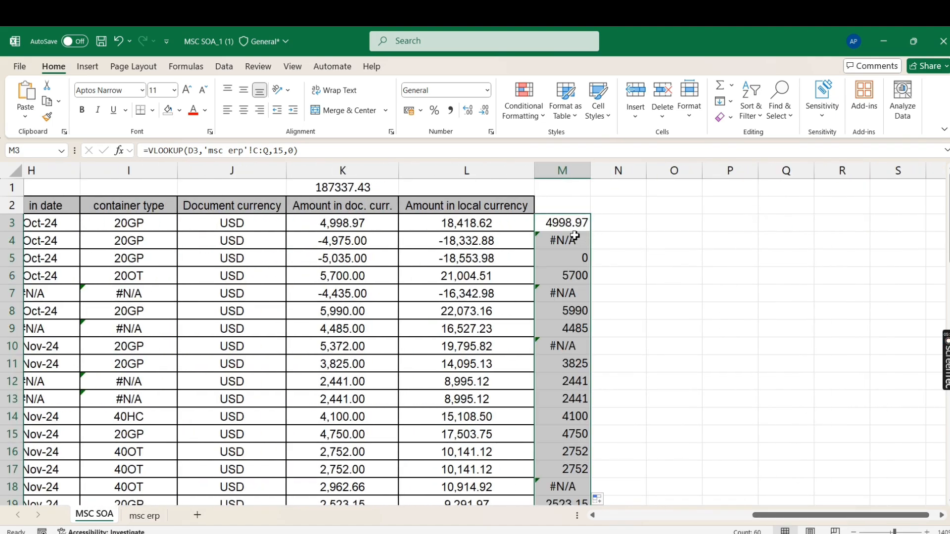
Enter the header ggd in cell M2 and turn on filters for the header row.
{"action": "left_click", "coordinate": [546, 208]}
{"action": "type", "text": "ggd"}
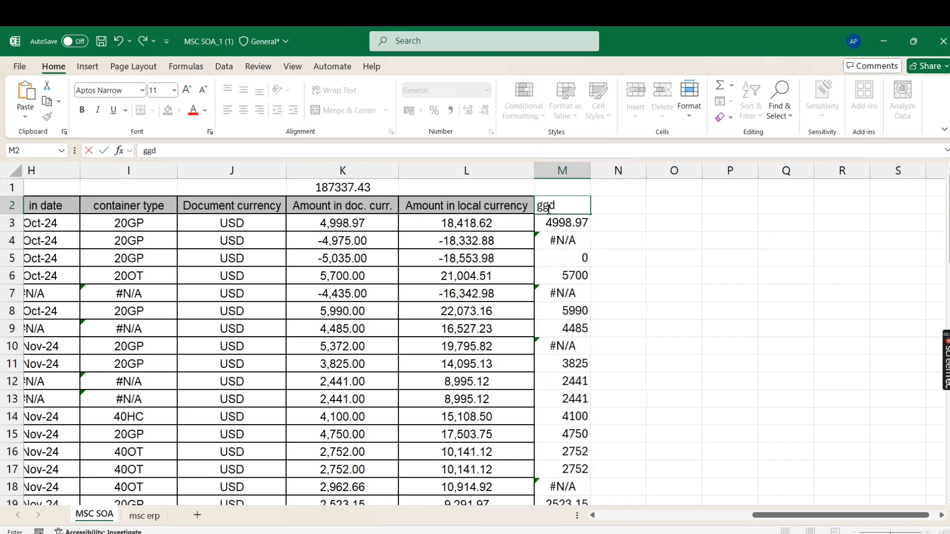
{"action": "key", "text": "ctrl+Return"}
{"action": "key", "text": "ctrl+shift+l"}
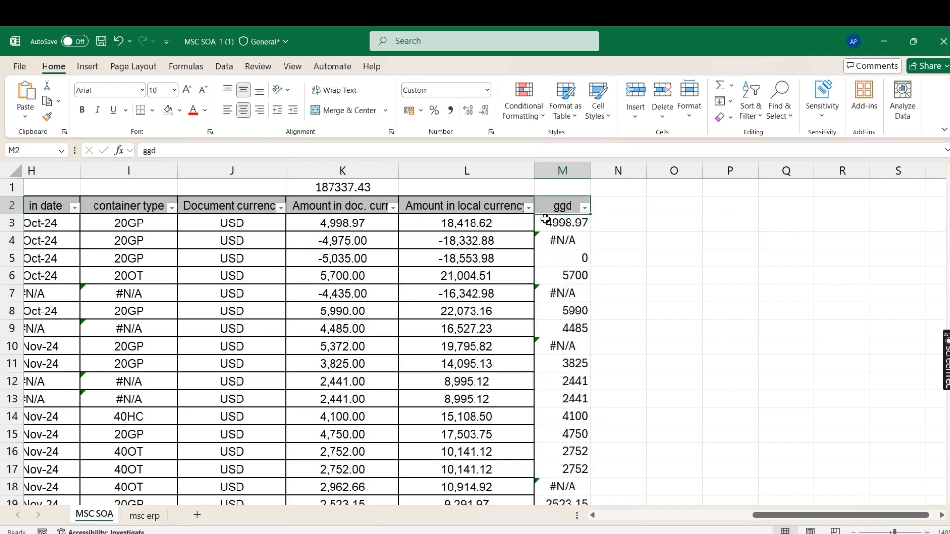
Add the header remark in cell N2 beside the lookup column.
{"action": "left_click", "coordinate": [626, 226]}
{"action": "key", "text": "Left"}
{"action": "key", "text": "Left"}
{"action": "key", "text": "Left"}
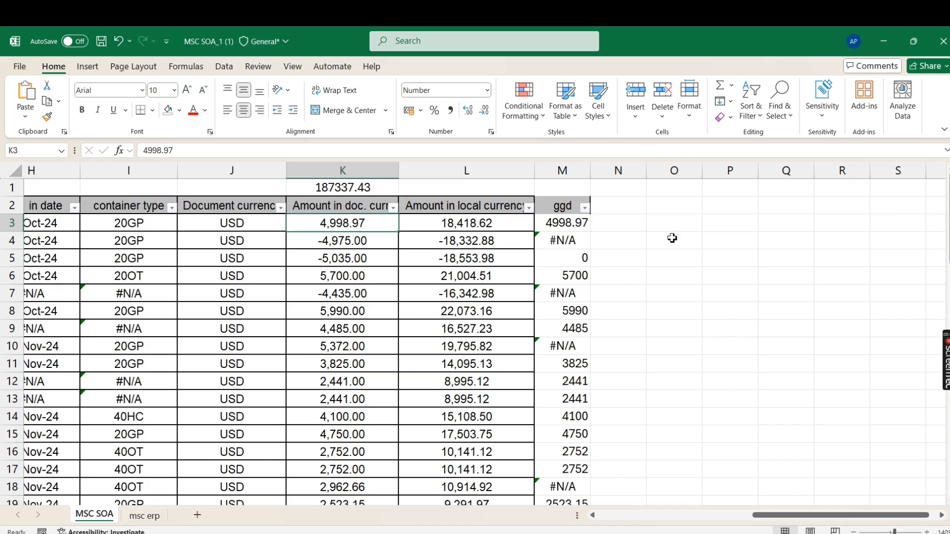
{"action": "left_click", "coordinate": [628, 224]}
{"action": "left_click", "coordinate": [620, 208]}
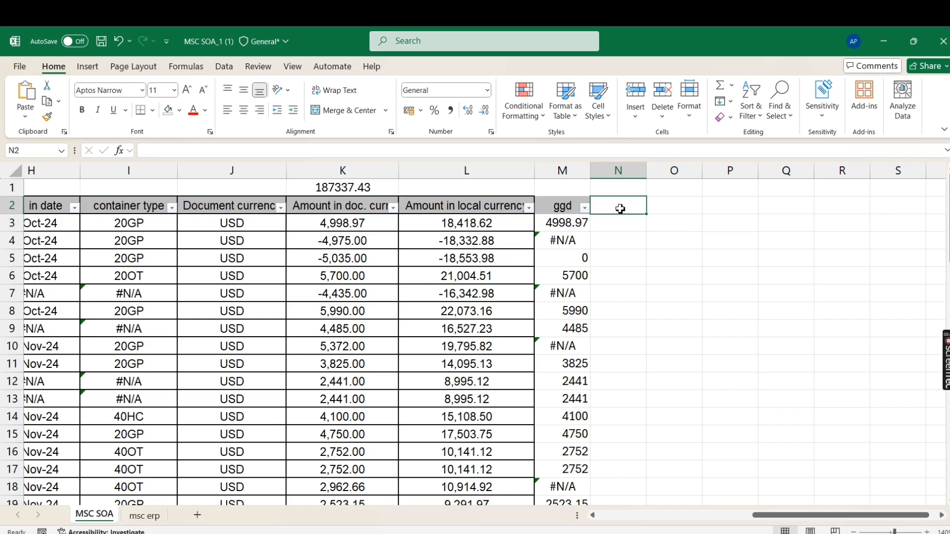
{"action": "type", "text": "remark"}
{"action": "key", "text": "Return"}
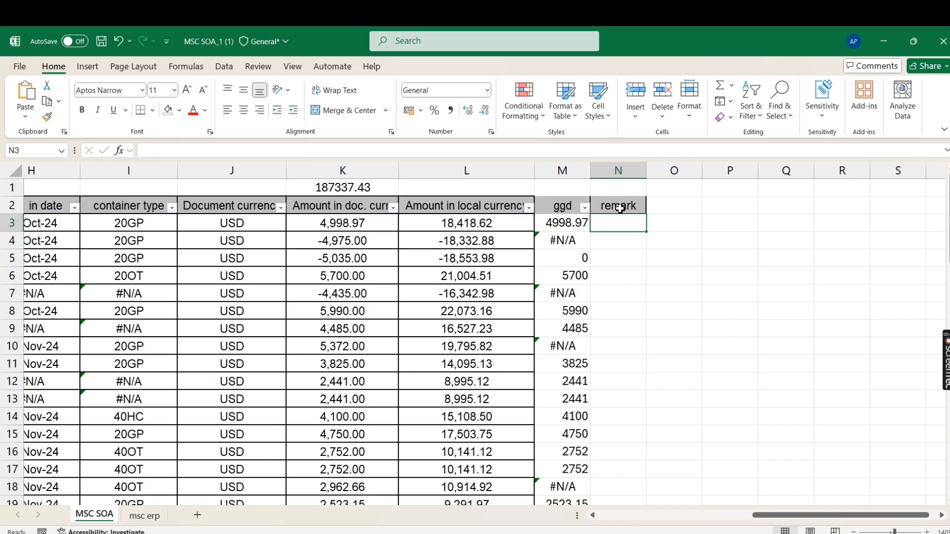
Try the difference formula =K3-M3 in cell N3 of the remark column.
{"action": "type", "text": "="}
{"action": "key", "text": "Left"}
{"action": "key", "text": "Left"}
{"action": "key", "text": "Left"}
{"action": "type", "text": "-"}
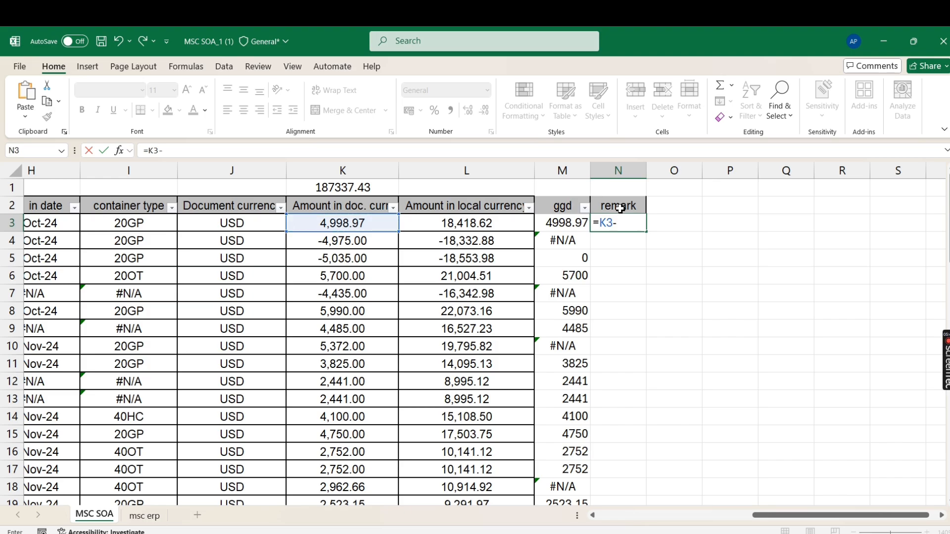
{"action": "key", "text": "Left"}
{"action": "key", "text": "Return"}
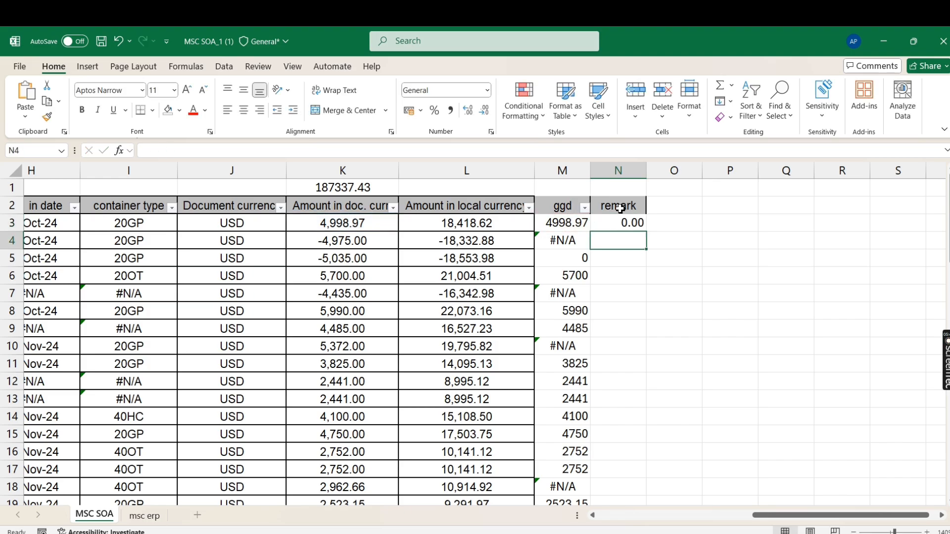
Replace the formula in N3 with the comparison =K3=M3 and fill it down the remark column.
{"action": "left_click", "coordinate": [615, 227]}
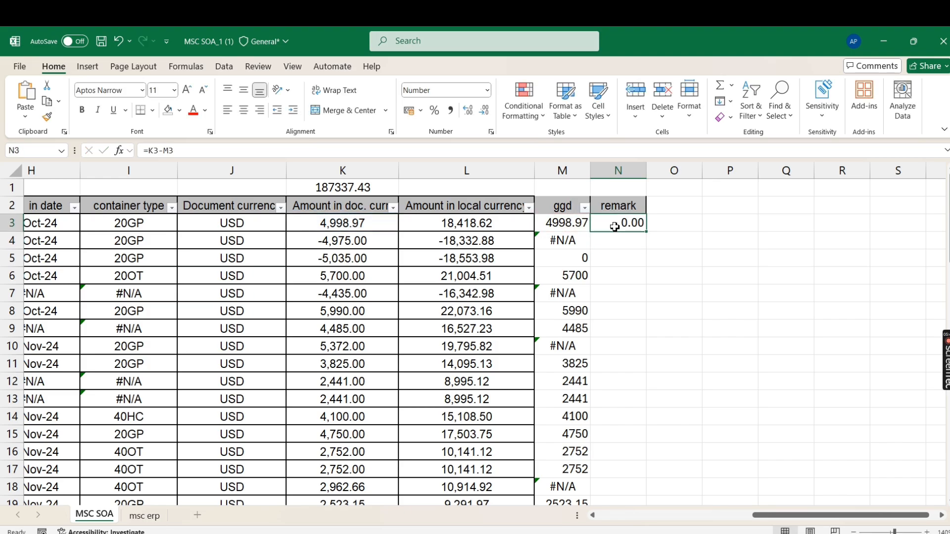
{"action": "type", "text": "="}
{"action": "key", "text": "Left"}
{"action": "key", "text": "Left"}
{"action": "key", "text": "Left"}
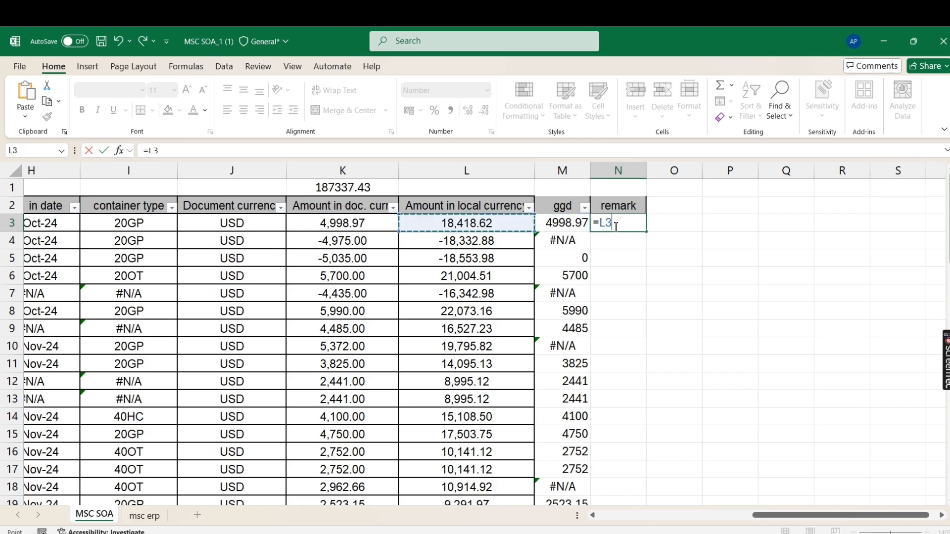
{"action": "type", "text": "="}
{"action": "key", "text": "Left"}
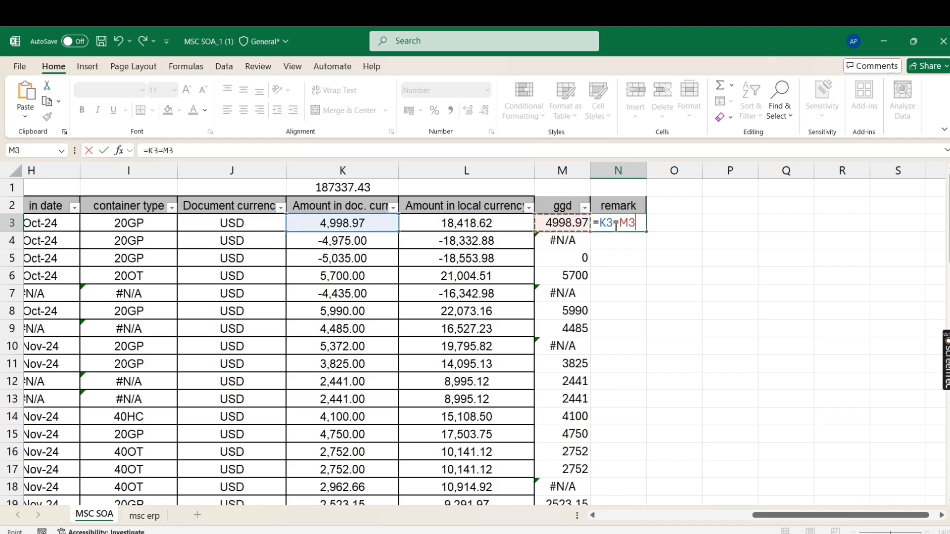
{"action": "key", "text": "ctrl+Return"}
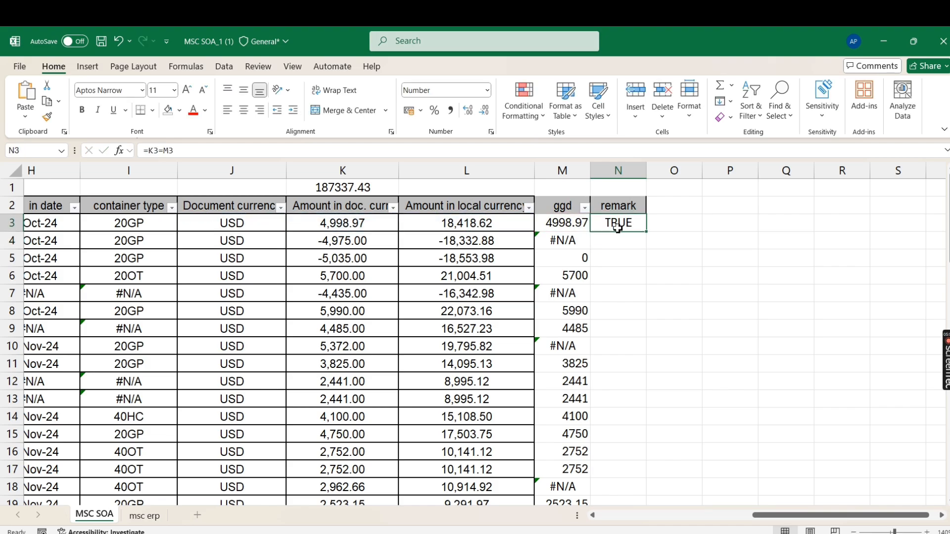
{"action": "double_click", "coordinate": [646, 232]}
Extend the header filters to the remark column and filter it to show only FALSE rows.
{"action": "left_click", "coordinate": [565, 208]}
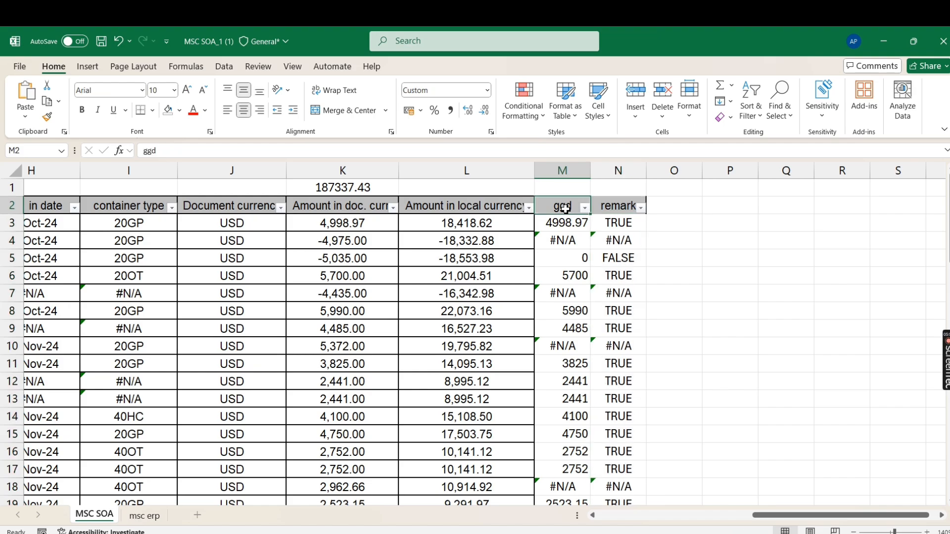
{"action": "left_click", "coordinate": [640, 208]}
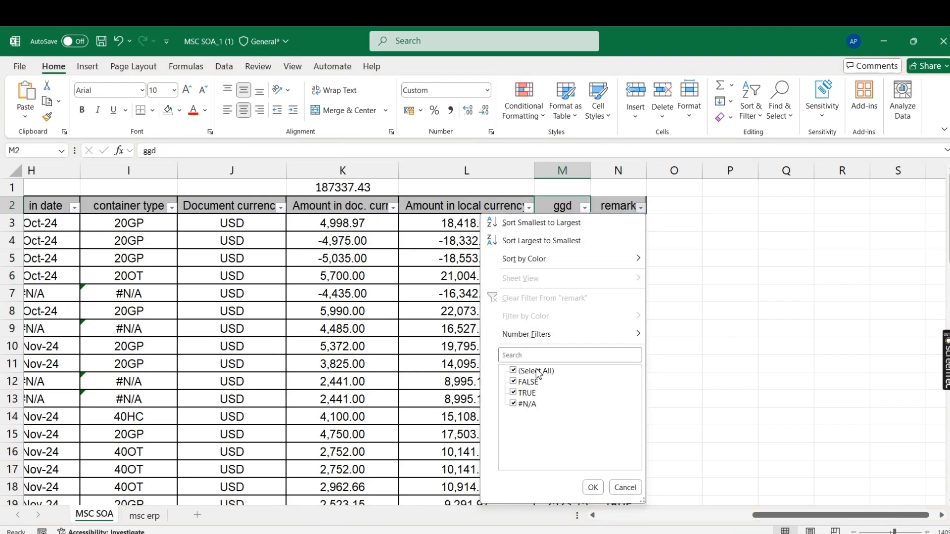
{"action": "left_click", "coordinate": [513, 371]}
{"action": "left_click", "coordinate": [513, 382]}
{"action": "left_click", "coordinate": [592, 487]}
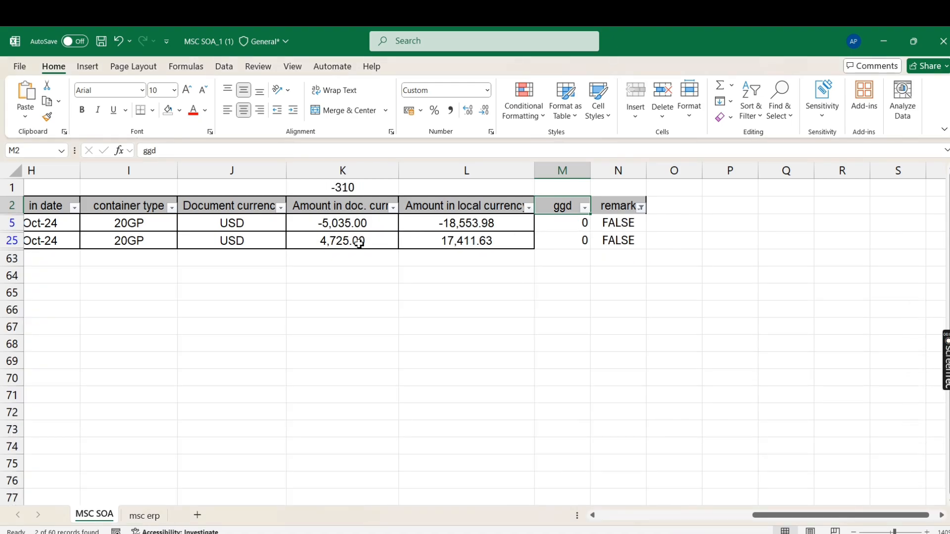
Look up the reference number of the first FALSE row, cell D5, in the msc erp sheet.
{"action": "left_click", "coordinate": [339, 228]}
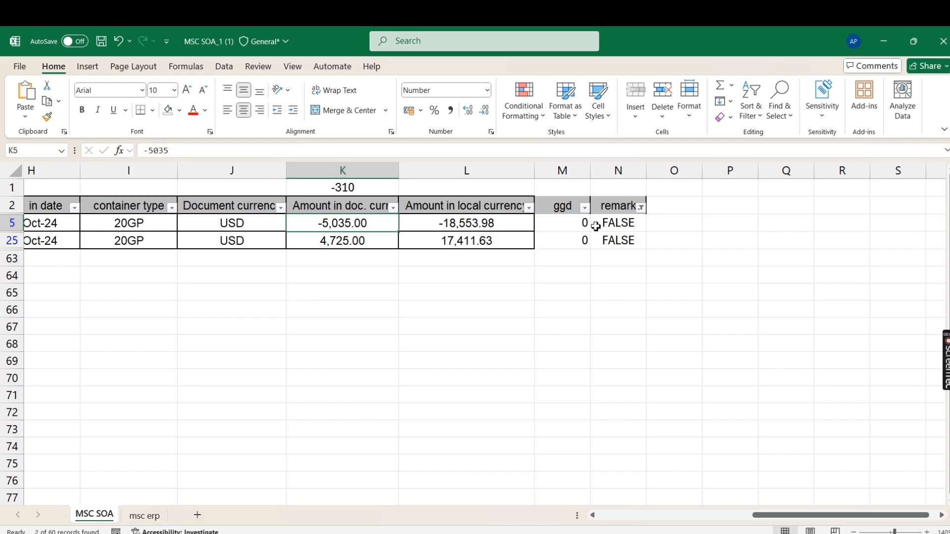
{"action": "left_click_drag", "start_coordinate": [637, 226], "coordinate": [634, 240]}
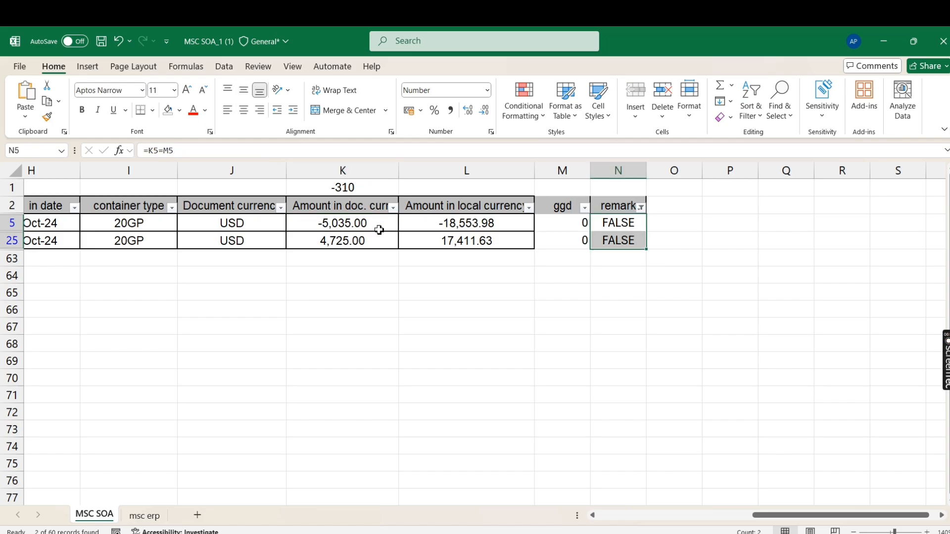
{"action": "left_click", "coordinate": [345, 228]}
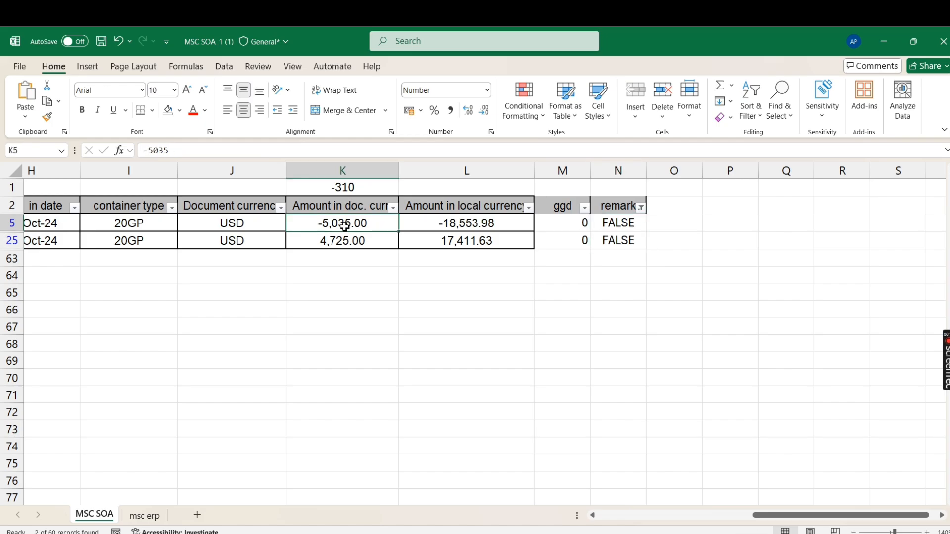
{"action": "key", "text": "Home"}
{"action": "key", "text": "Right"}
{"action": "key", "text": "Right"}
{"action": "key", "text": "Right"}
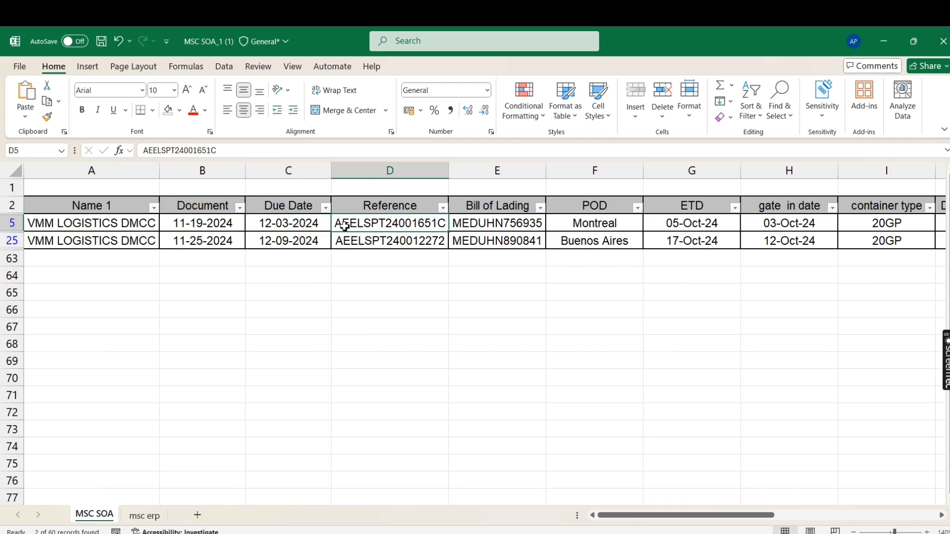
{"action": "key", "text": "ctrl+c"}
{"action": "left_click", "coordinate": [145, 516]}
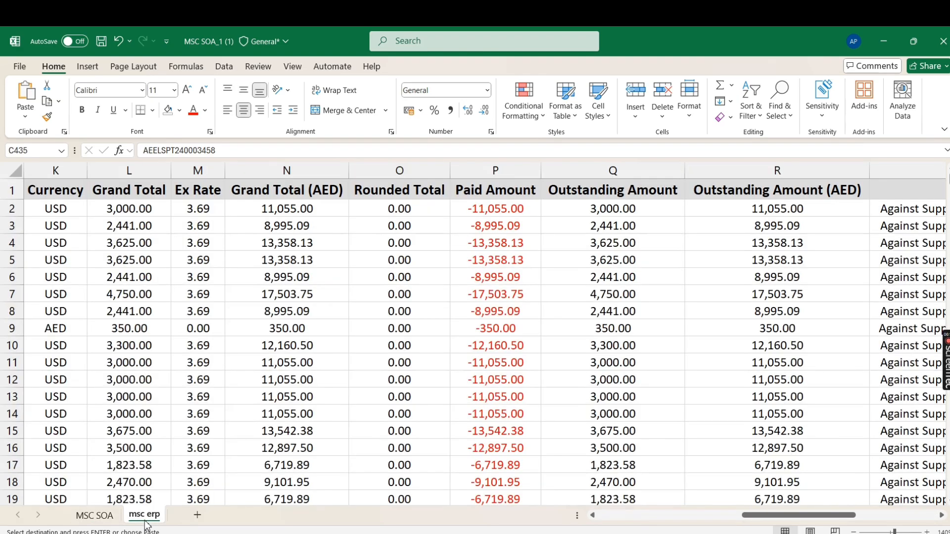
{"action": "key", "text": "ctrl+f"}
{"action": "key", "text": "ctrl+v"}
{"action": "key", "text": "Return"}
{"action": "key", "text": "Escape"}
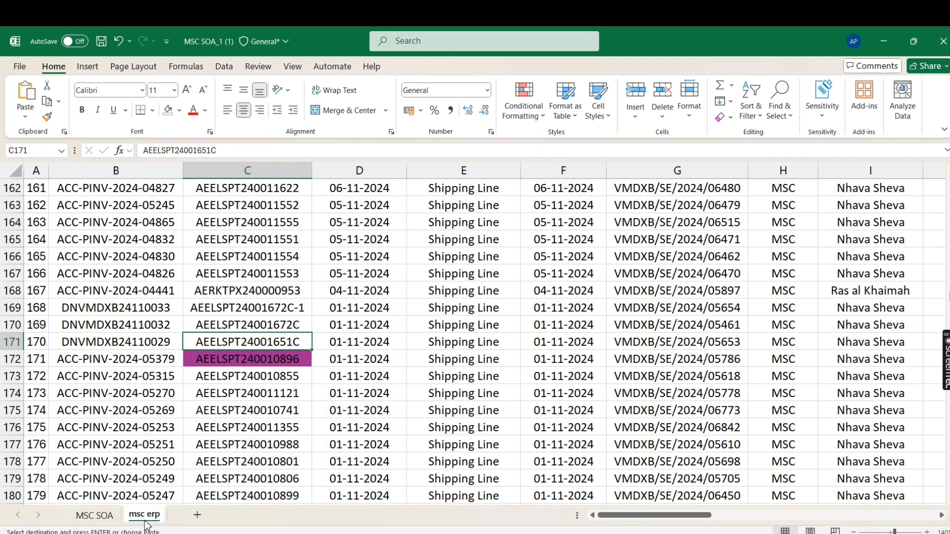
Examine the grand total, rounded total and paid amount in the matching ERP row.
{"action": "key", "text": "Right"}
{"action": "key", "text": "Right"}
{"action": "key", "text": "Right"}
{"action": "key", "text": "Right"}
{"action": "key", "text": "Right"}
{"action": "key", "text": "Right"}
{"action": "key", "text": "Right"}
{"action": "key", "text": "Right"}
{"action": "key", "text": "Right"}
{"action": "key", "text": "Right"}
{"action": "key", "text": "Right"}
{"action": "key", "text": "Right"}
{"action": "key", "text": "Right"}
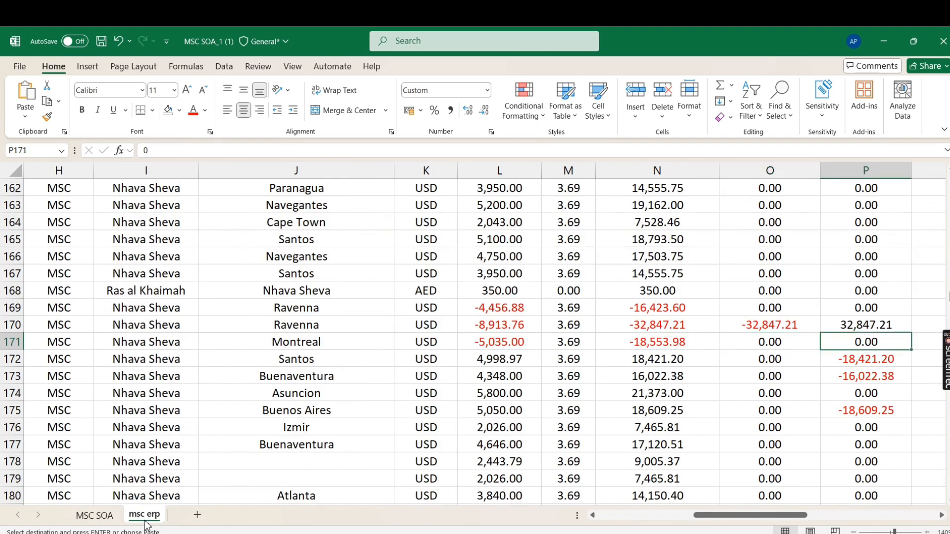
{"action": "key", "text": "Left"}
{"action": "key", "text": "Left"}
{"action": "key", "text": "Right"}
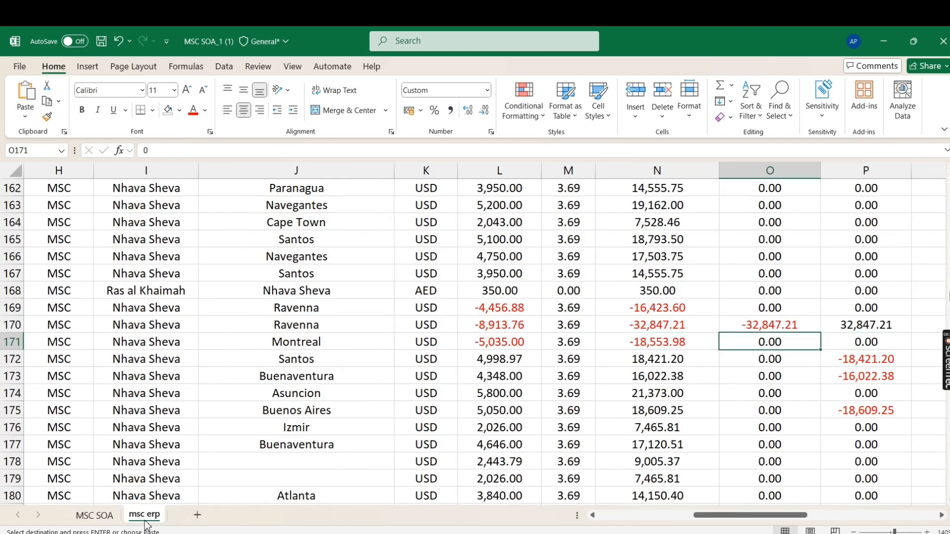
Filter the remark column of the MSC SOA sheet to show only #N/A rows.
{"action": "left_click", "coordinate": [95, 515]}
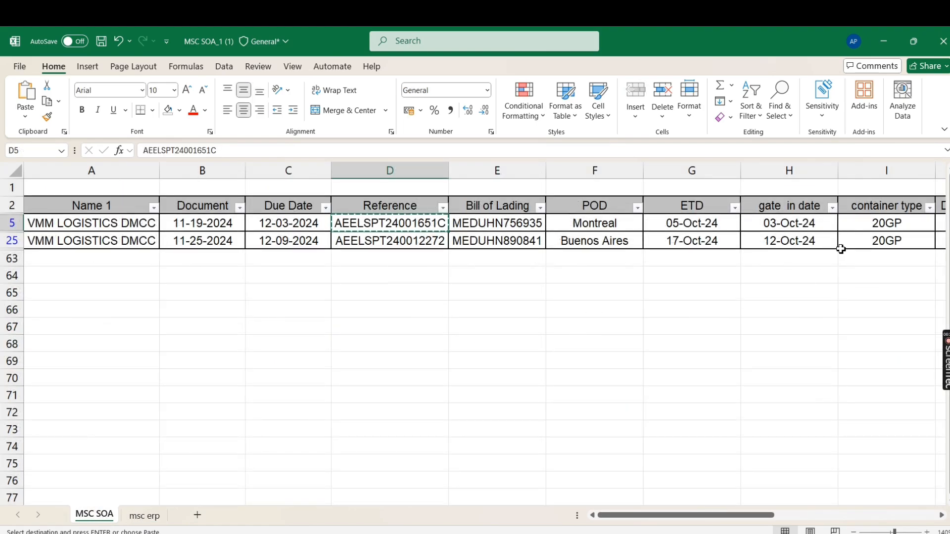
{"action": "left_click_drag", "start_coordinate": [724, 515], "coordinate": [877, 515]}
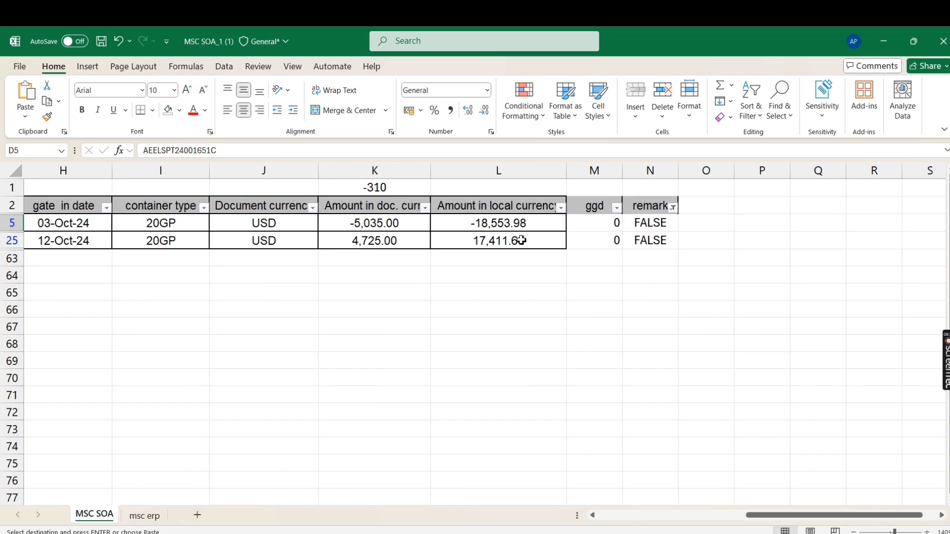
{"action": "left_click", "coordinate": [672, 207]}
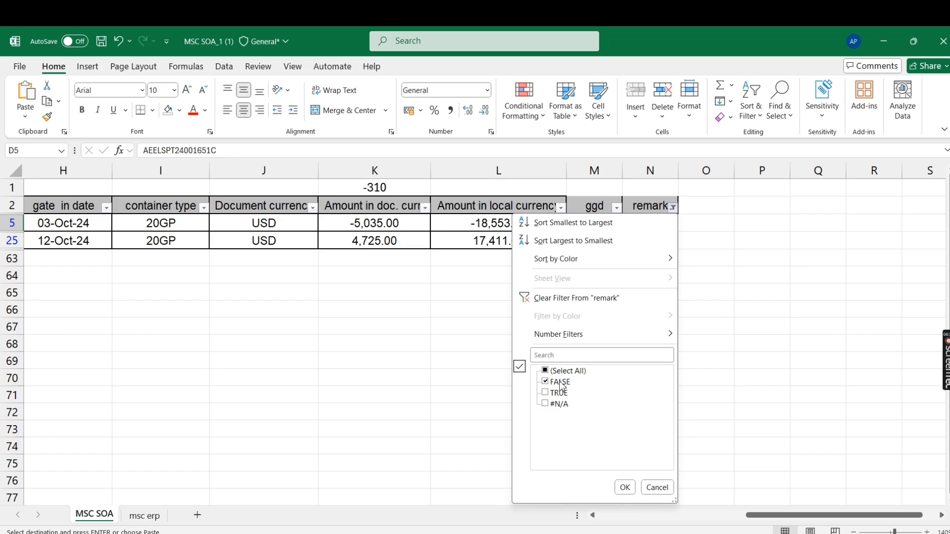
{"action": "left_click", "coordinate": [561, 383]}
{"action": "left_click", "coordinate": [559, 407]}
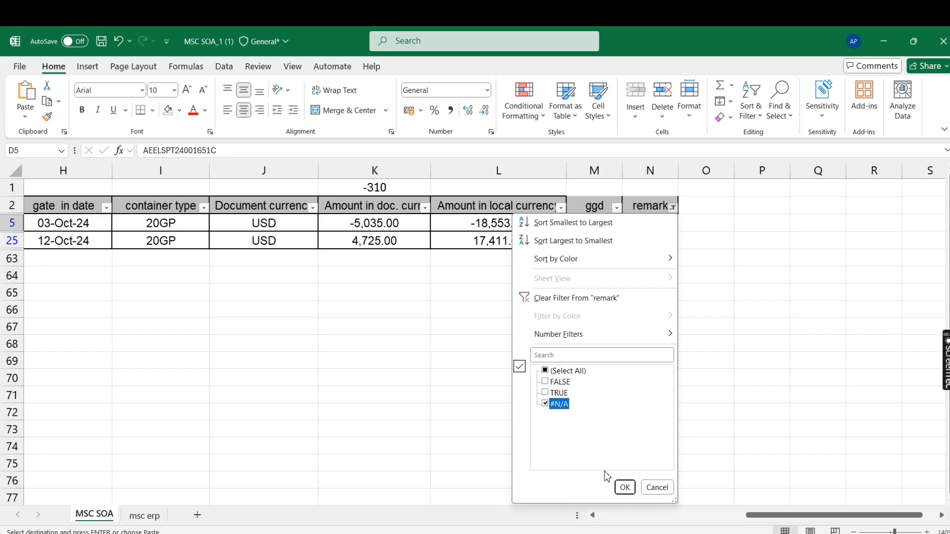
{"action": "left_click", "coordinate": [626, 488]}
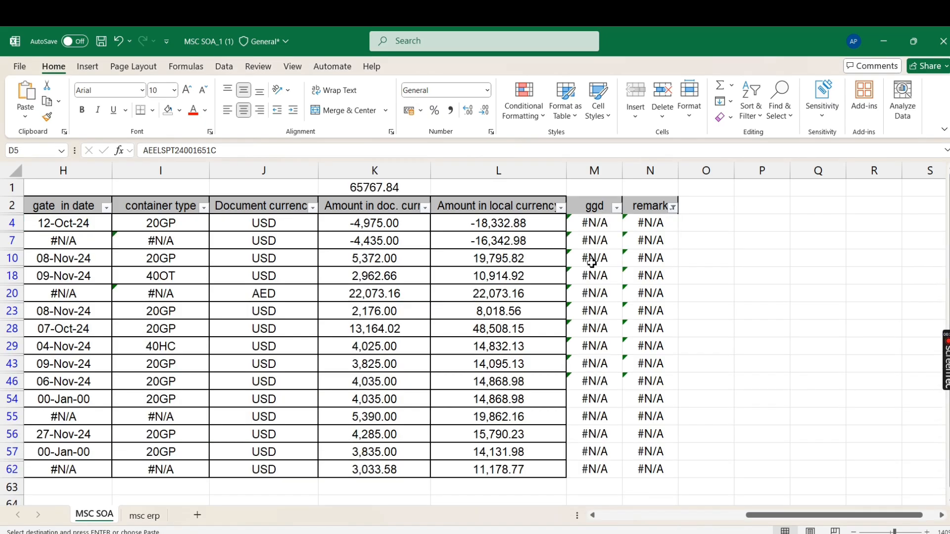
Check the sum of the local currency amounts in the #N/A rows and review those rows' references and shipment details.
{"action": "left_click_drag", "start_coordinate": [500, 224], "coordinate": [497, 471]}
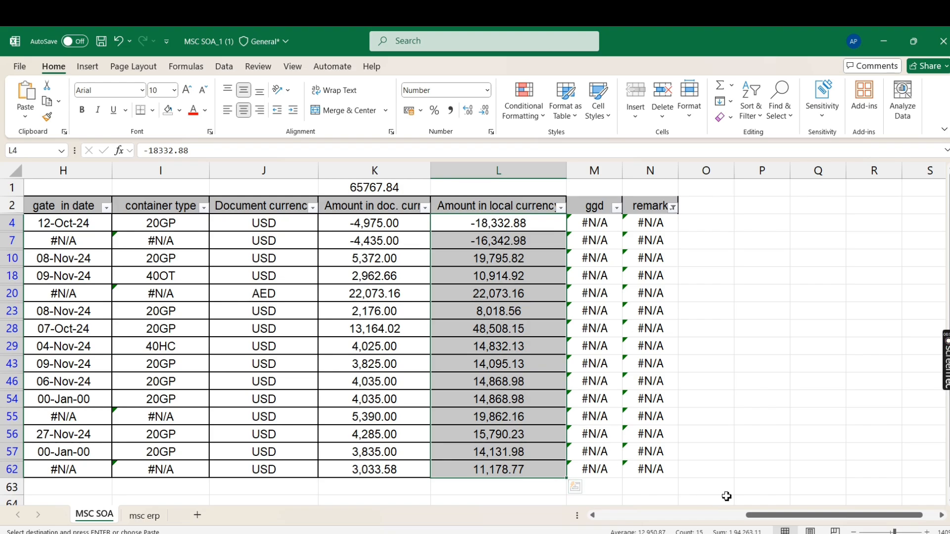
{"action": "left_click_drag", "start_coordinate": [765, 515], "coordinate": [610, 510]}
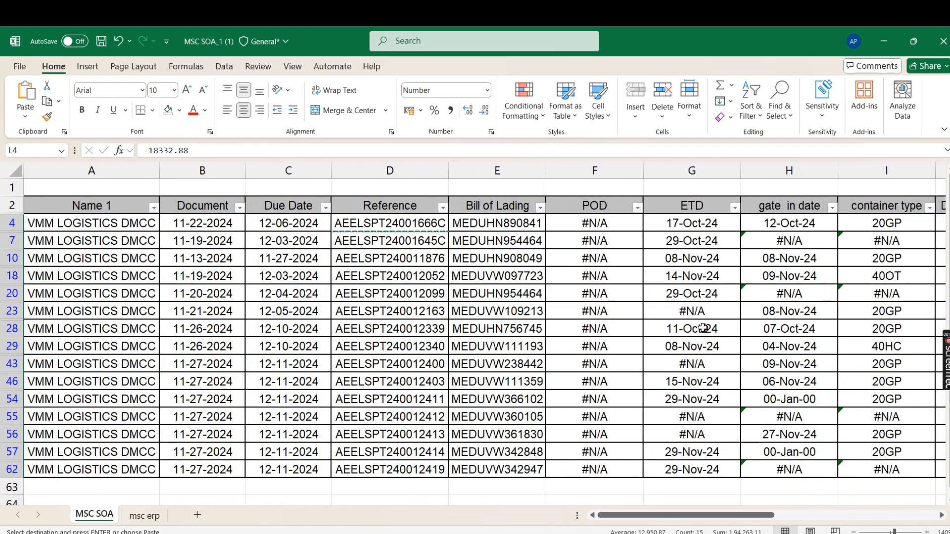
{"action": "left_click_drag", "start_coordinate": [675, 514], "coordinate": [806, 522]}
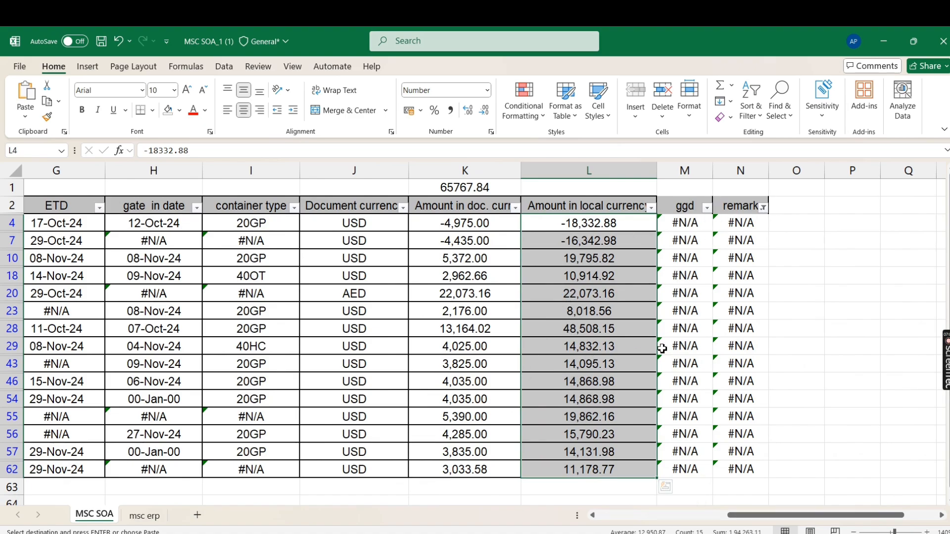
{"action": "left_click", "coordinate": [763, 207]}
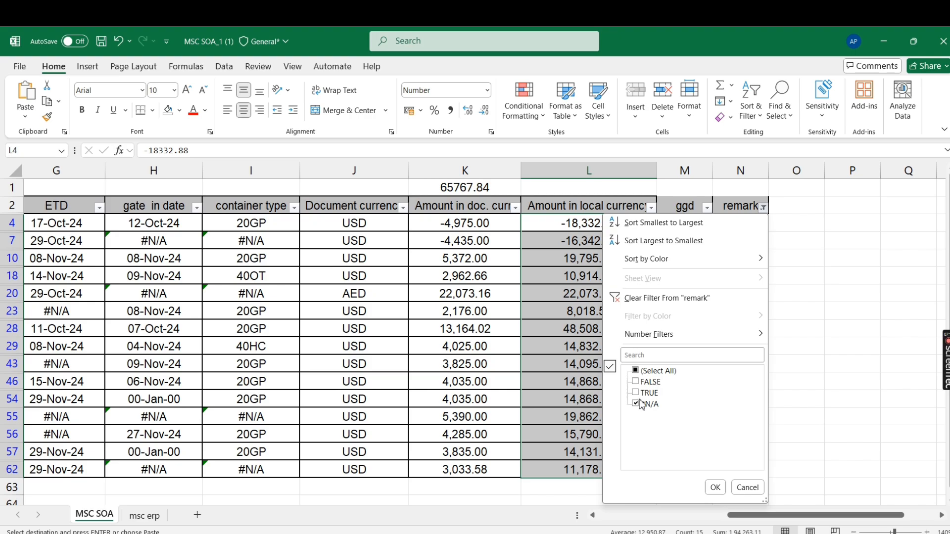
{"action": "left_click", "coordinate": [747, 488]}
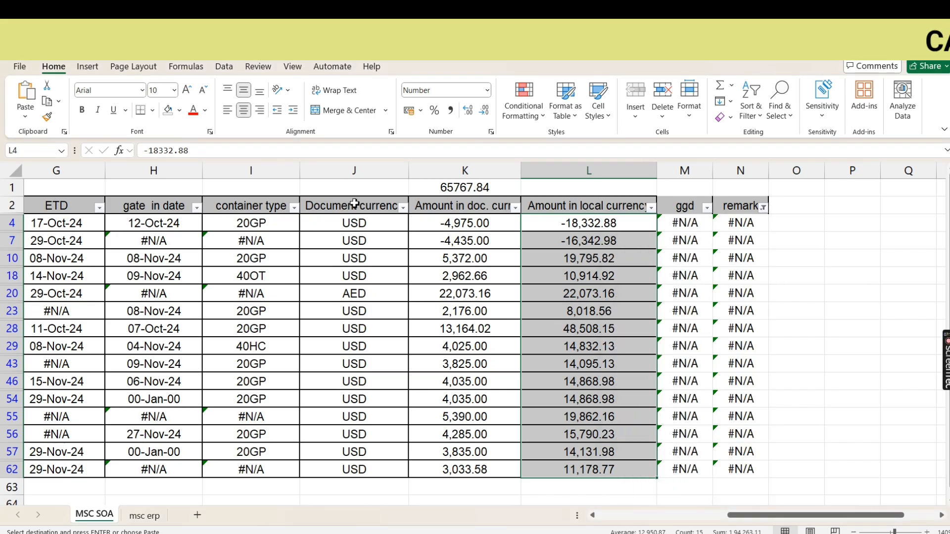
{"action": "left_click", "coordinate": [354, 205]}
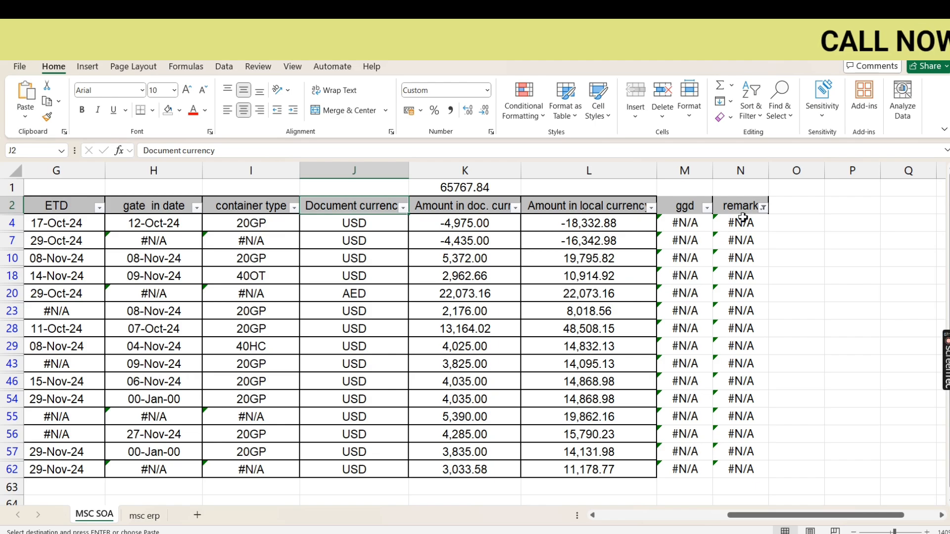
Change the remark column filter to show the FALSE and TRUE rows without the #N/A rows.
{"action": "left_click", "coordinate": [763, 207]}
{"action": "left_click", "coordinate": [658, 372]}
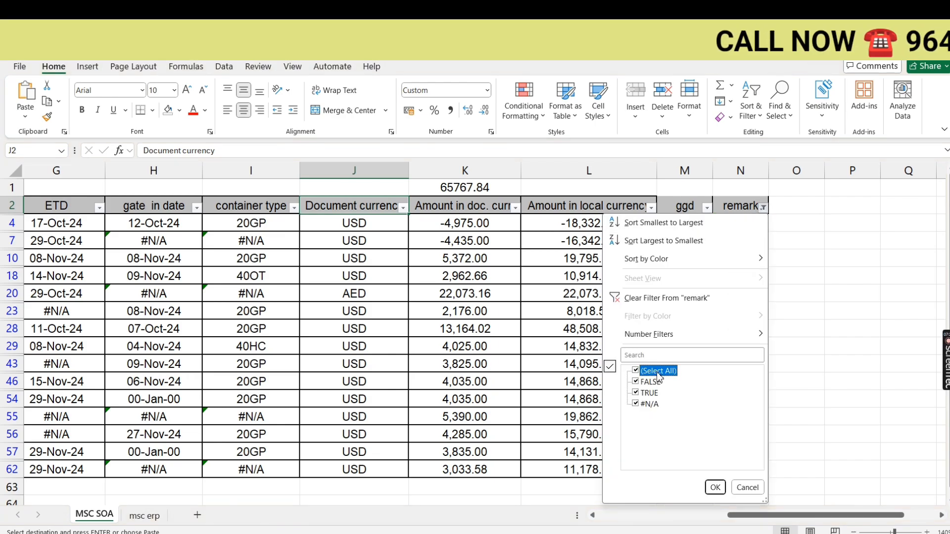
{"action": "left_click", "coordinate": [654, 375]}
{"action": "left_click", "coordinate": [651, 382]}
{"action": "left_click", "coordinate": [650, 394]}
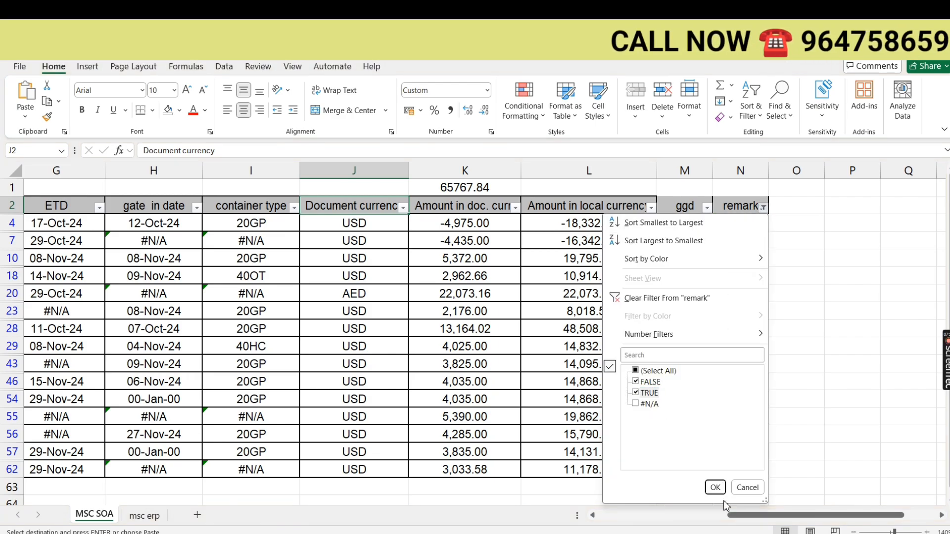
{"action": "left_click", "coordinate": [714, 489]}
Check the sum of the local currency amounts in the filtered rows and remove the filters from the header row.
{"action": "left_click", "coordinate": [598, 227]}
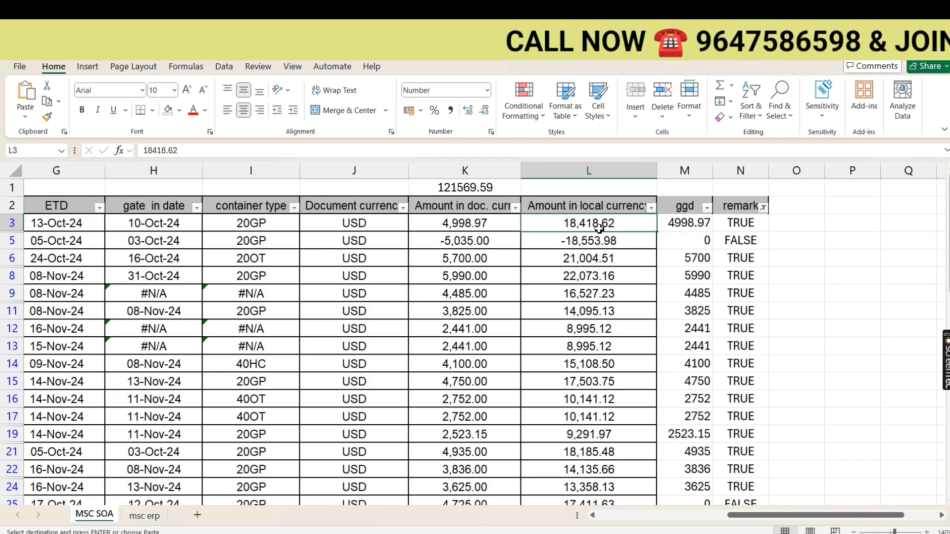
{"action": "key", "text": "ctrl+shift+Down"}
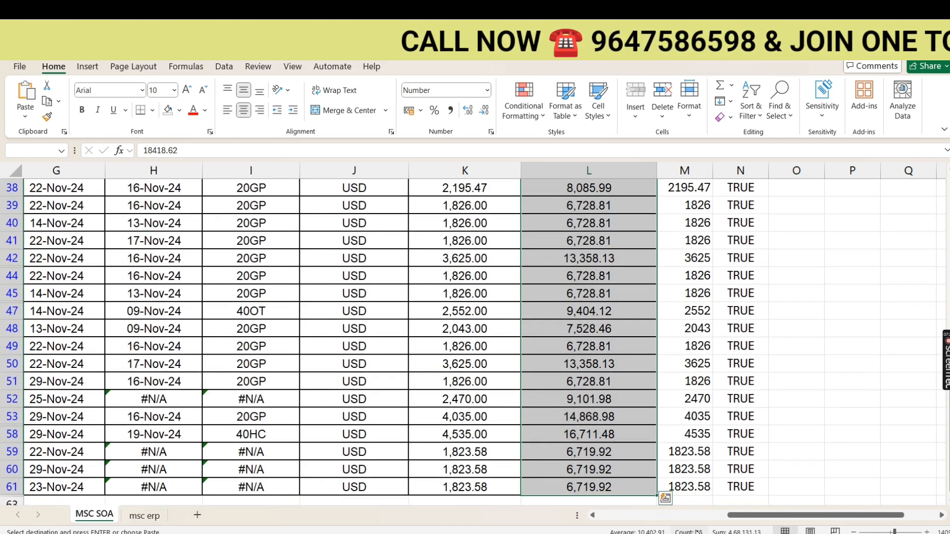
{"action": "scroll", "coordinate": [549, 265], "scroll_direction": "up", "scroll_amount": 10}
{"action": "left_click", "coordinate": [443, 211]}
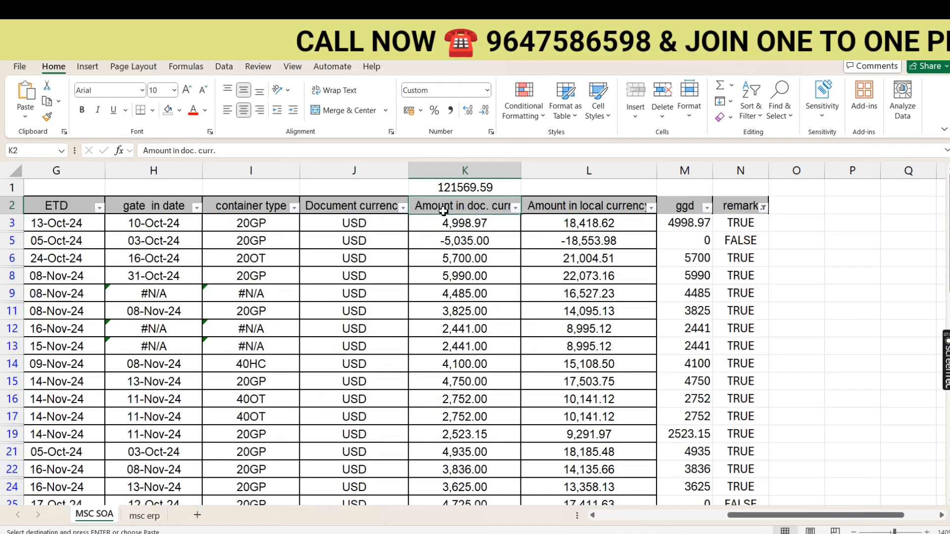
{"action": "key", "text": "ctrl+shift+l"}
Start a VLOOKUP formula in cell T2 of the msc erp sheet with the voucher number in C2 as the lookup value.
{"action": "left_click", "coordinate": [144, 516]}
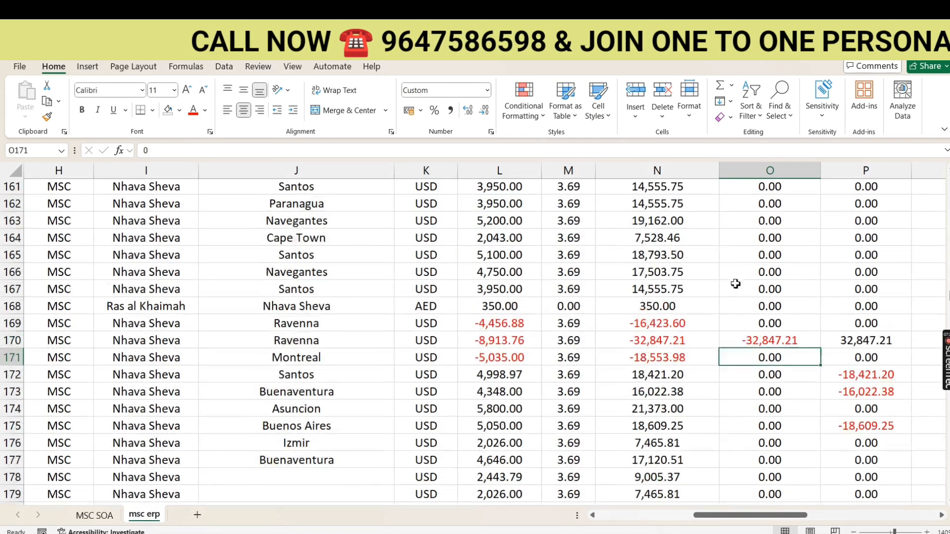
{"action": "scroll", "coordinate": [735, 283], "scroll_direction": "up", "scroll_amount": 5}
{"action": "left_click", "coordinate": [716, 241]}
{"action": "key", "text": "ctrl+Up"}
{"action": "key", "text": "ctrl+Down"}
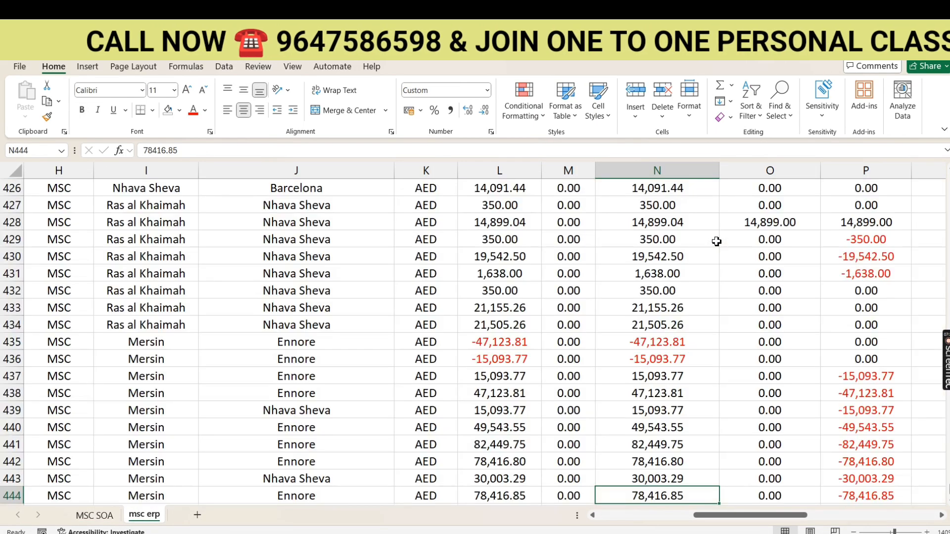
{"action": "key", "text": "ctrl+Up"}
{"action": "key", "text": "Right"}
{"action": "key", "text": "Right"}
{"action": "key", "text": "Right"}
{"action": "key", "text": "Right"}
{"action": "key", "text": "Right"}
{"action": "key", "text": "Right"}
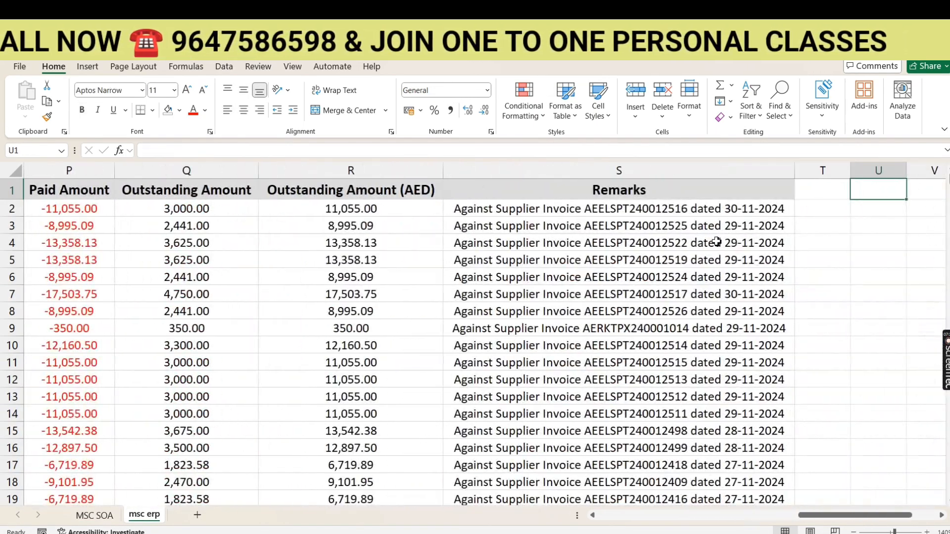
{"action": "key", "text": "Down"}
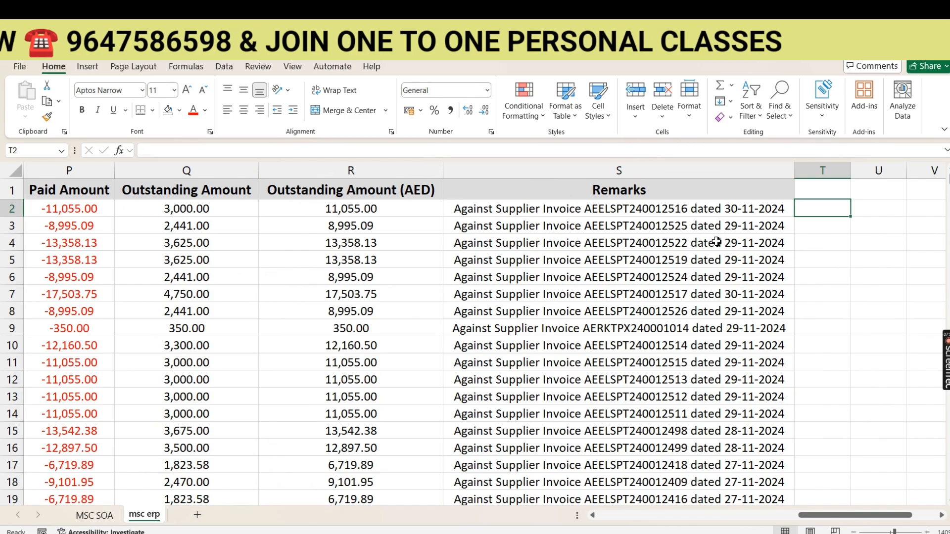
{"action": "type", "text": "=VLOOKUP("}
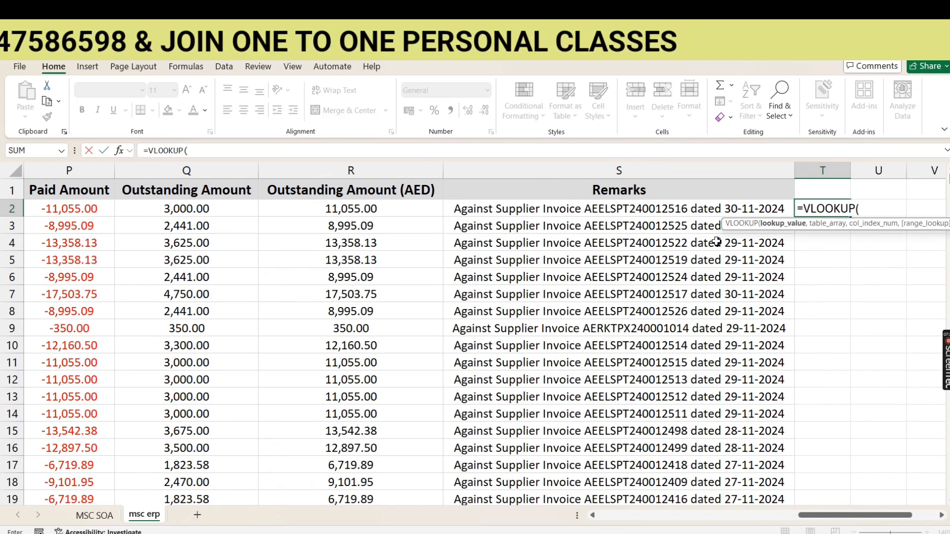
{"action": "key", "text": "Left"}
{"action": "key", "text": "ctrl+Left"}
{"action": "key", "text": "Right"}
{"action": "key", "text": "Right"}
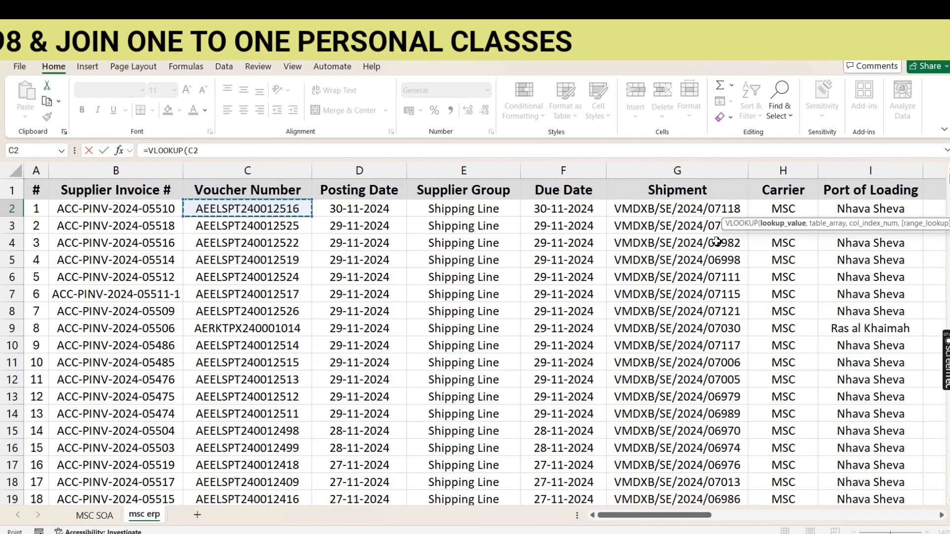
{"action": "type", "text": ","}
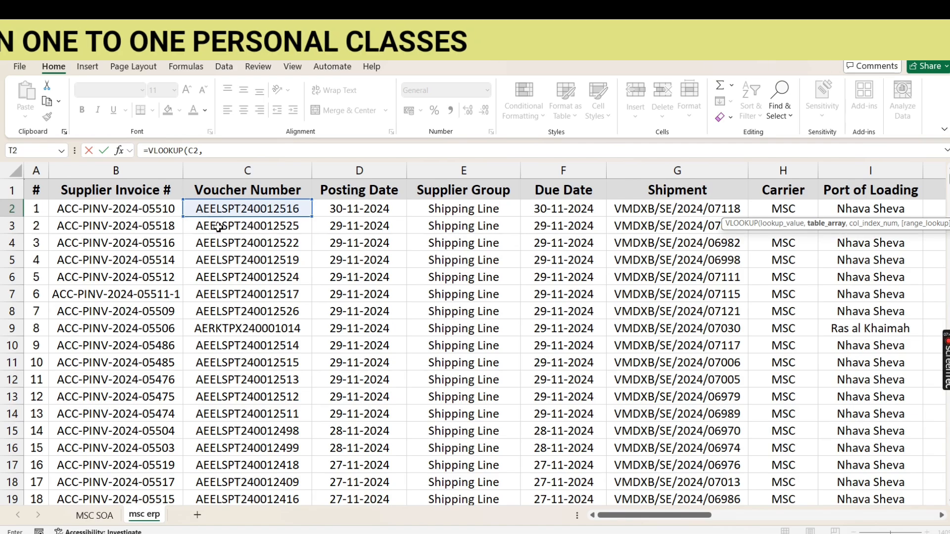
Complete the T2 VLOOKUP with MSC SOA column D as the table, column index 1 and exact match 0, and fill it down the column.
{"action": "left_click", "coordinate": [94, 515]}
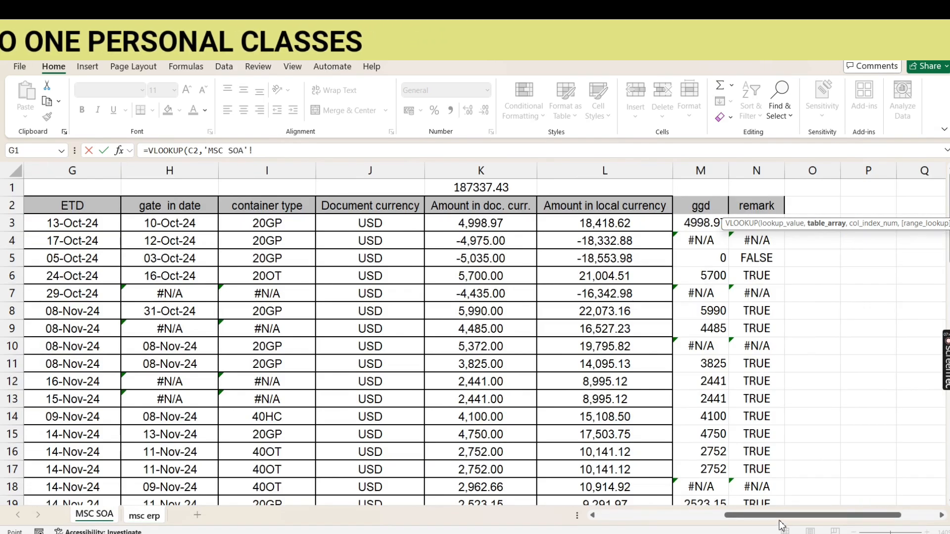
{"action": "left_click_drag", "start_coordinate": [780, 521], "coordinate": [653, 521]}
{"action": "left_click", "coordinate": [389, 170]}
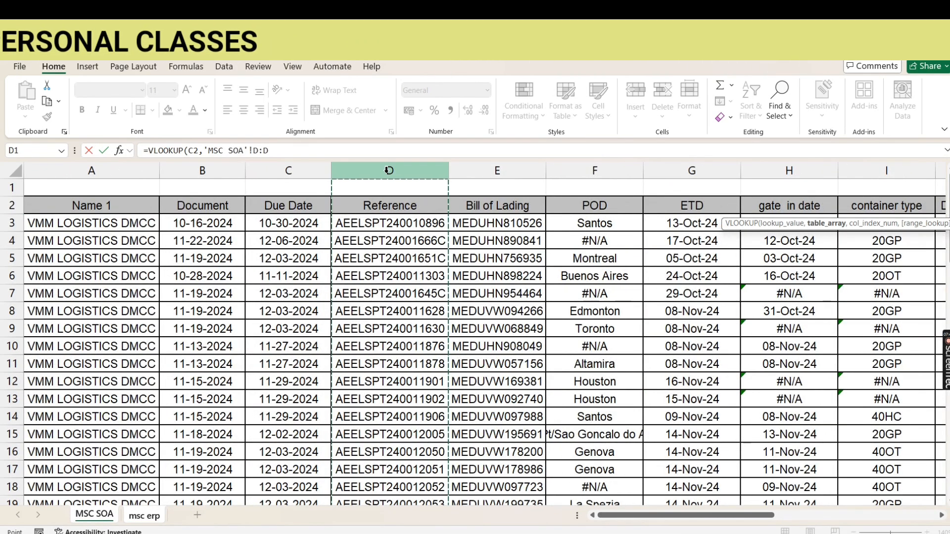
{"action": "type", "text": ",1"}
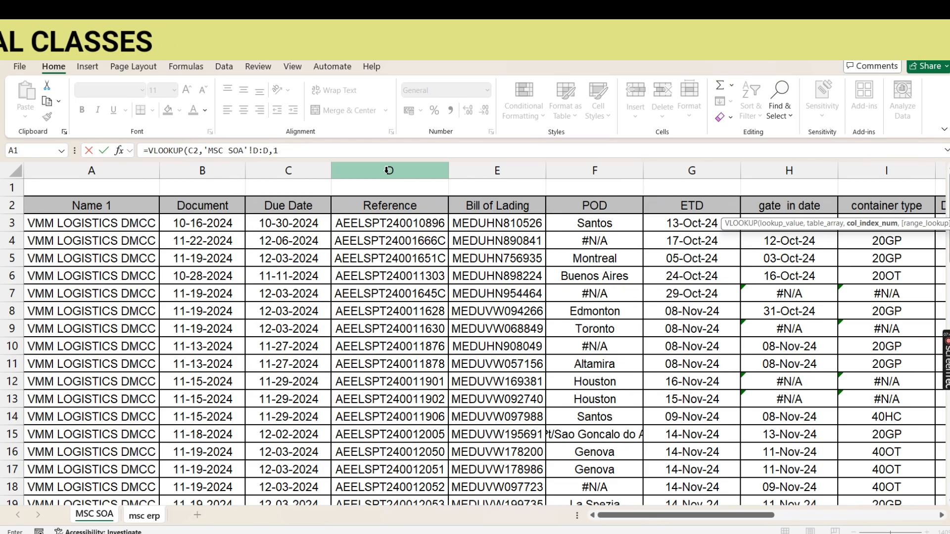
{"action": "type", "text": ",0)"}
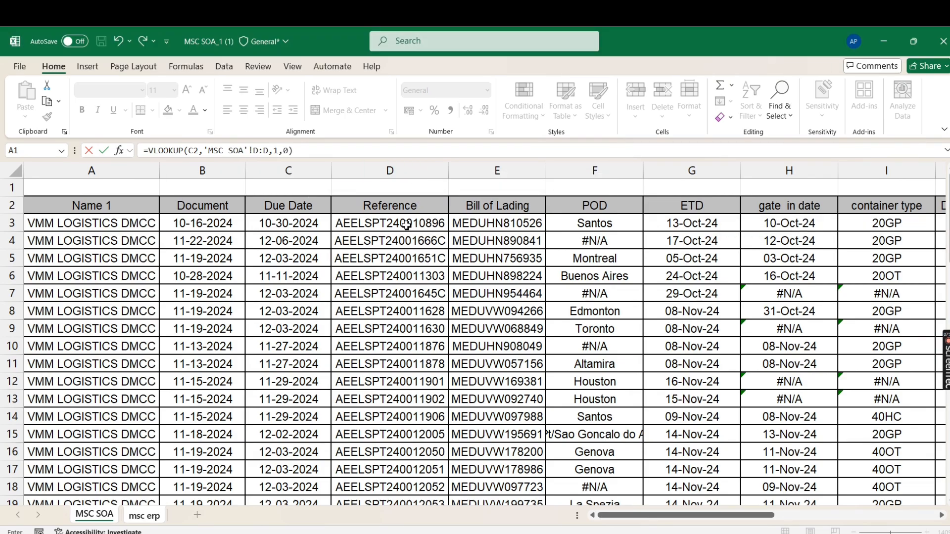
{"action": "key", "text": "Return"}
{"action": "key", "text": "Up"}
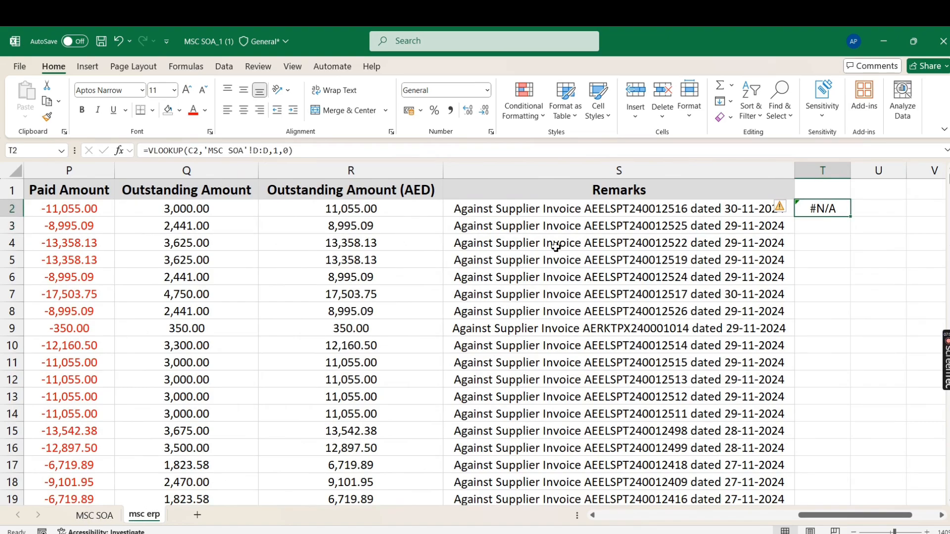
{"action": "double_click", "coordinate": [851, 218]}
Turn on filters in the msc erp header row and exclude the #N/A rows from column T.
{"action": "left_click", "coordinate": [786, 190]}
{"action": "key", "text": "ctrl+shift+l"}
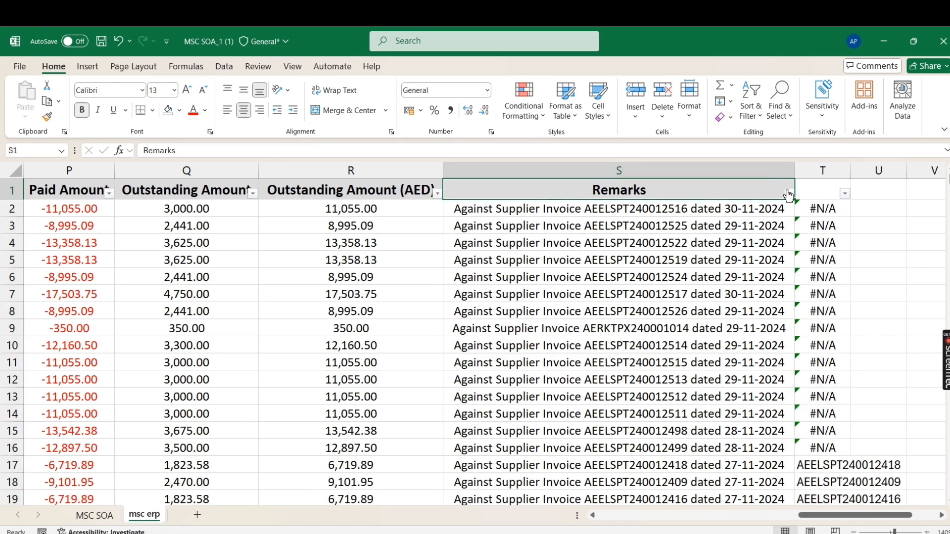
{"action": "left_click", "coordinate": [845, 193]}
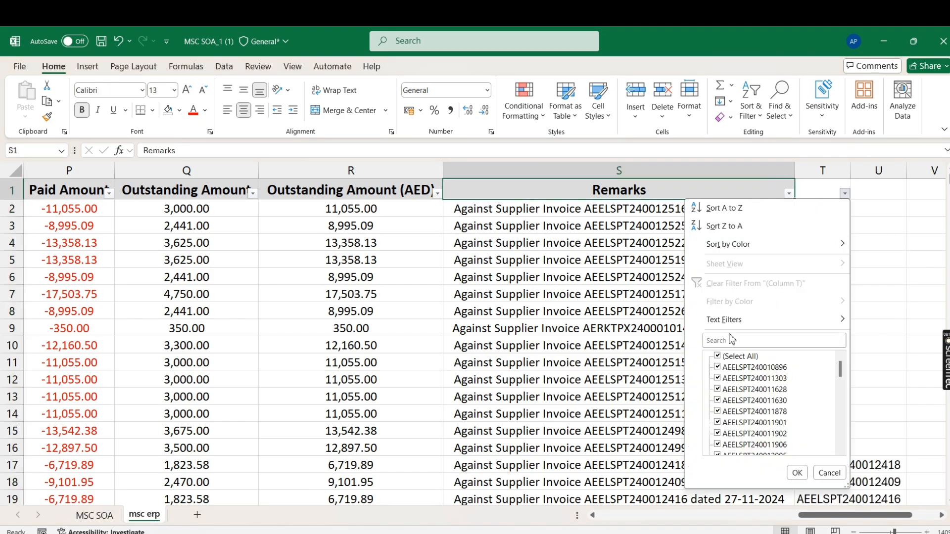
{"action": "left_click_drag", "start_coordinate": [842, 372], "coordinate": [843, 460]}
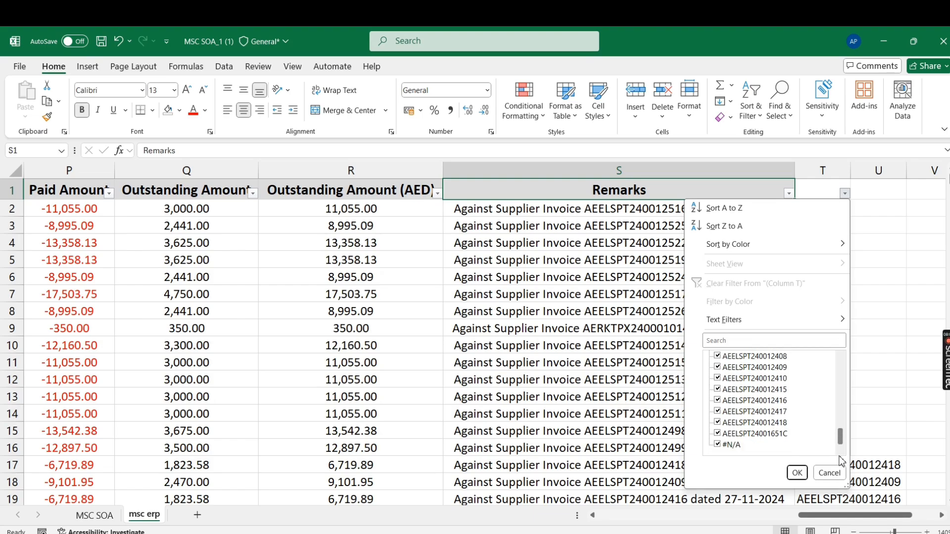
{"action": "left_click", "coordinate": [738, 445]}
{"action": "left_click", "coordinate": [797, 473]}
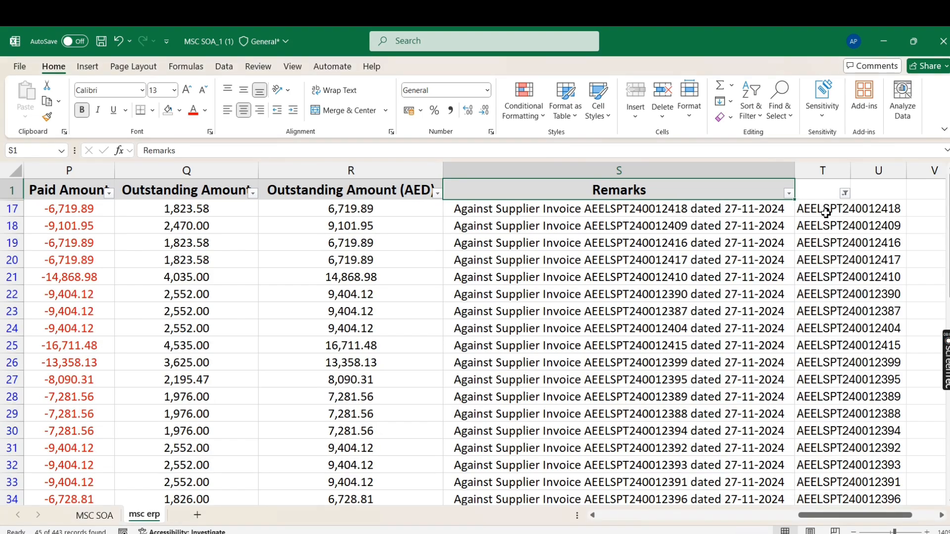
Check the count of matched vouchers in column T and compare them with the amounts and remarks in the MSC SOA sheet.
{"action": "left_click", "coordinate": [822, 211]}
{"action": "key", "text": "ctrl+shift+Down"}
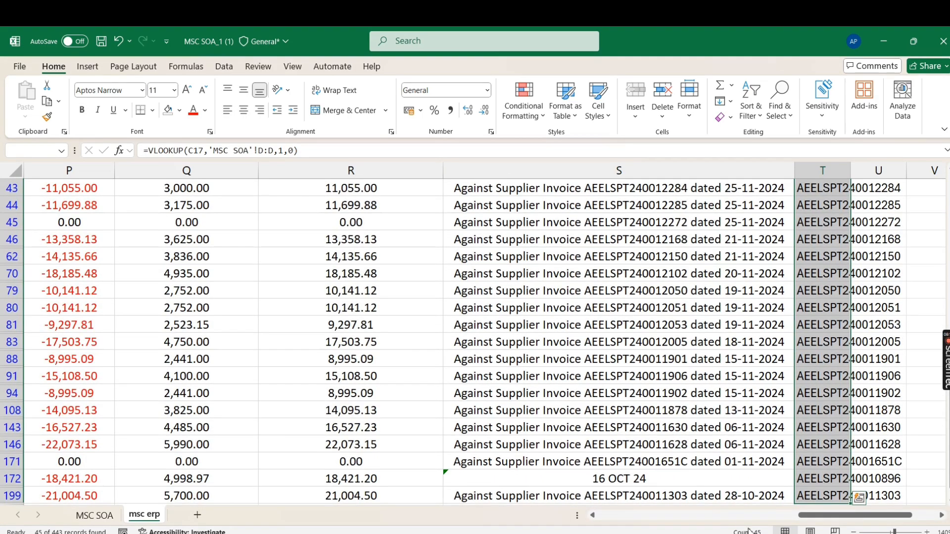
{"action": "left_click", "coordinate": [94, 515]}
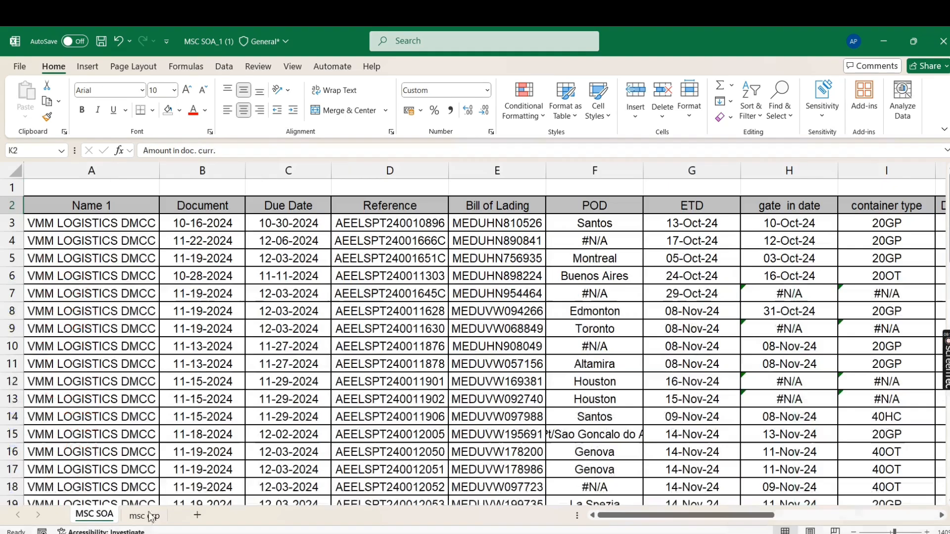
{"action": "left_click_drag", "start_coordinate": [655, 515], "coordinate": [833, 501]}
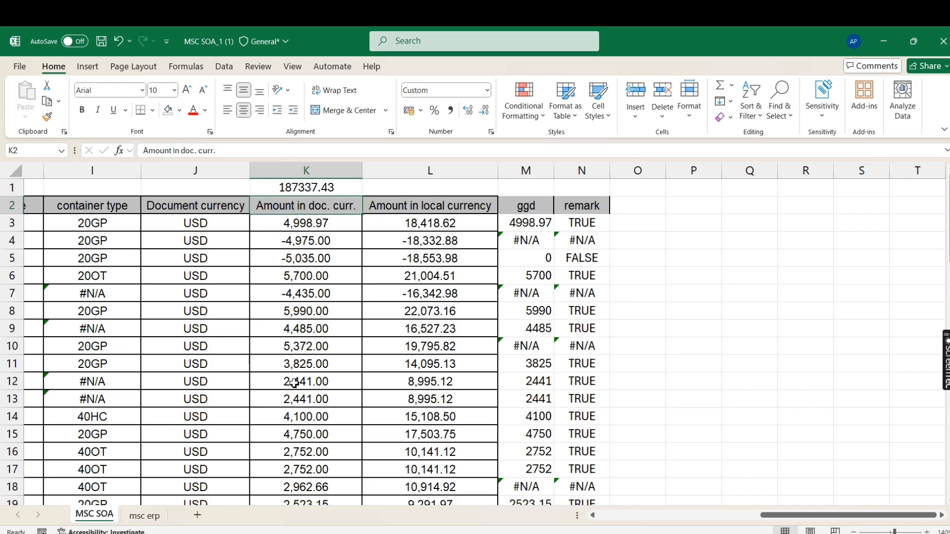
{"action": "left_click", "coordinate": [143, 516]}
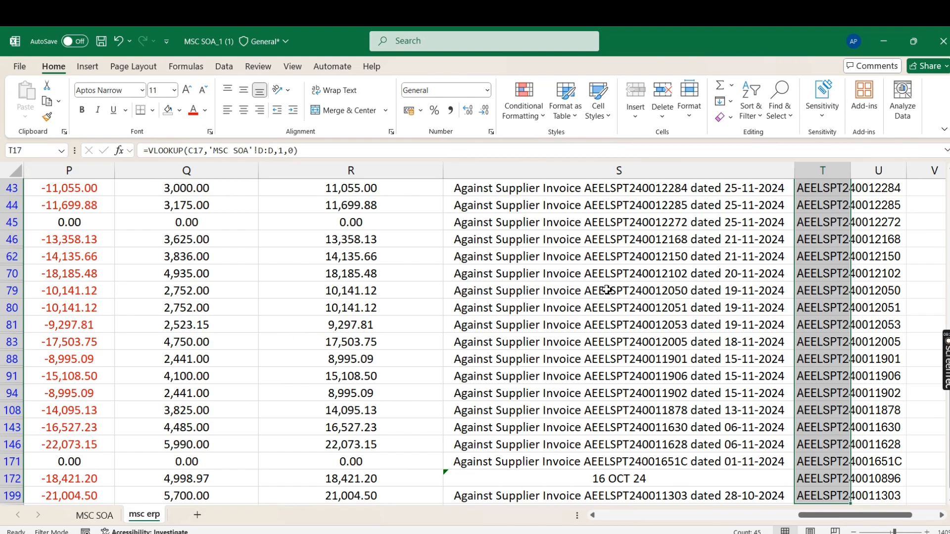
{"action": "left_click", "coordinate": [95, 516]}
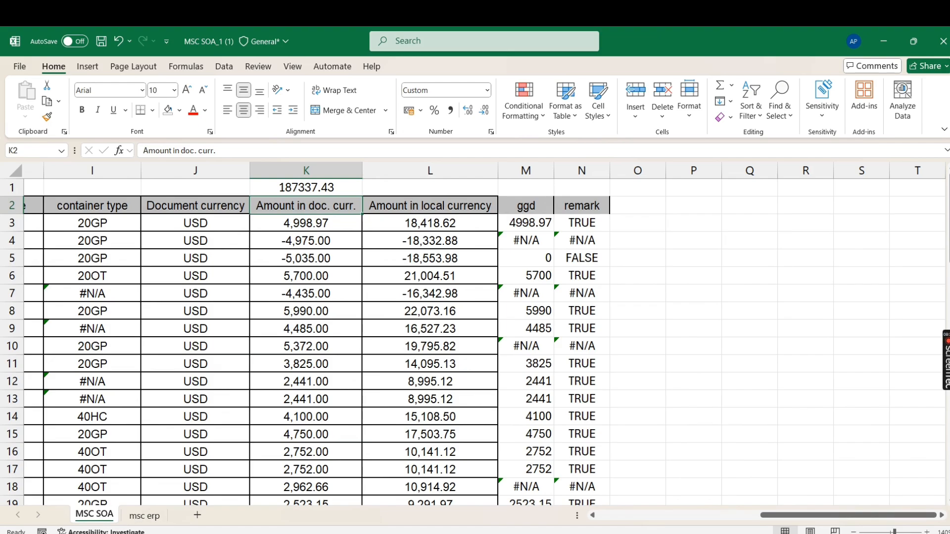
Change the column T filter in the msc erp sheet to show only #N/A rows and select part of their Remarks entries.
{"action": "left_click", "coordinate": [144, 516]}
{"action": "left_click_drag", "start_coordinate": [851, 515], "coordinate": [863, 516]}
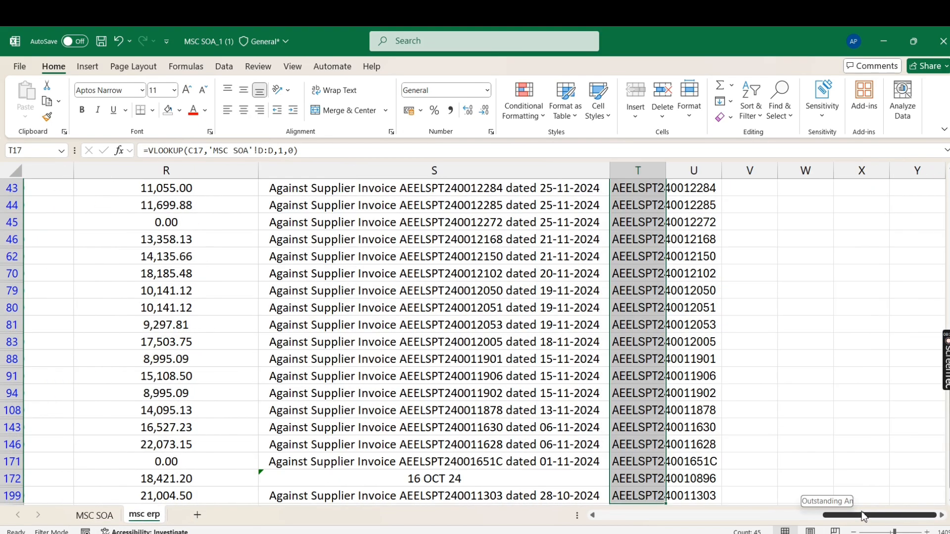
{"action": "left_click_drag", "start_coordinate": [947, 436], "coordinate": [923, 230]}
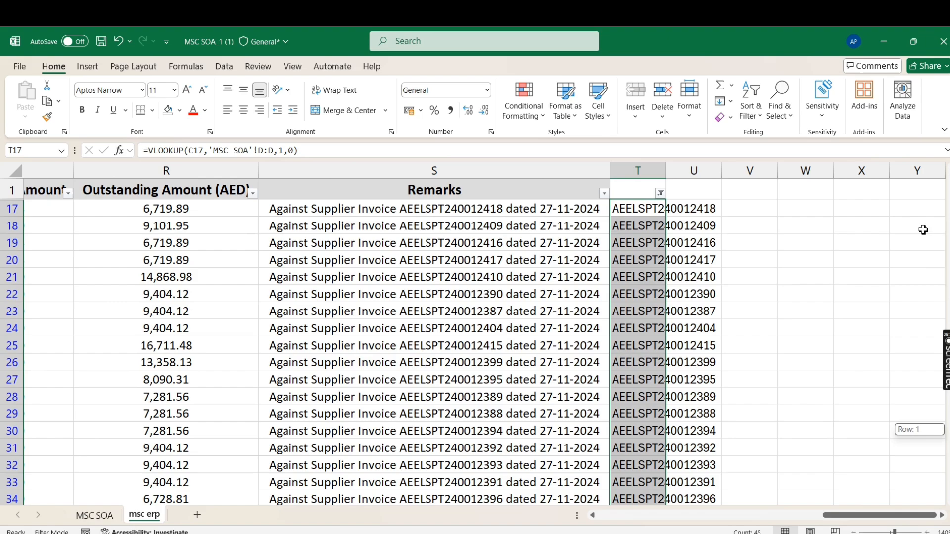
{"action": "left_click", "coordinate": [661, 193]}
{"action": "left_click", "coordinate": [548, 357]}
{"action": "left_click", "coordinate": [547, 357]}
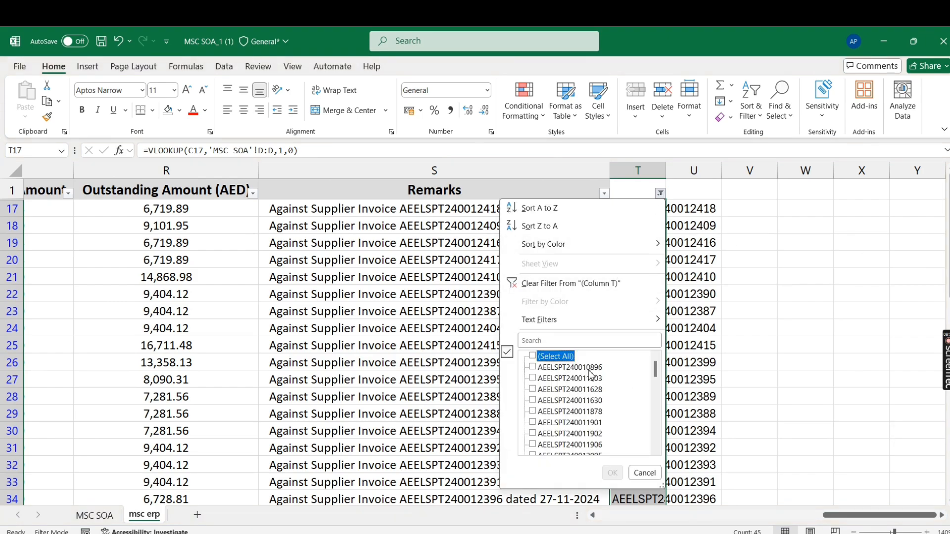
{"action": "left_click_drag", "start_coordinate": [656, 375], "coordinate": [659, 442]}
{"action": "left_click", "coordinate": [550, 445]}
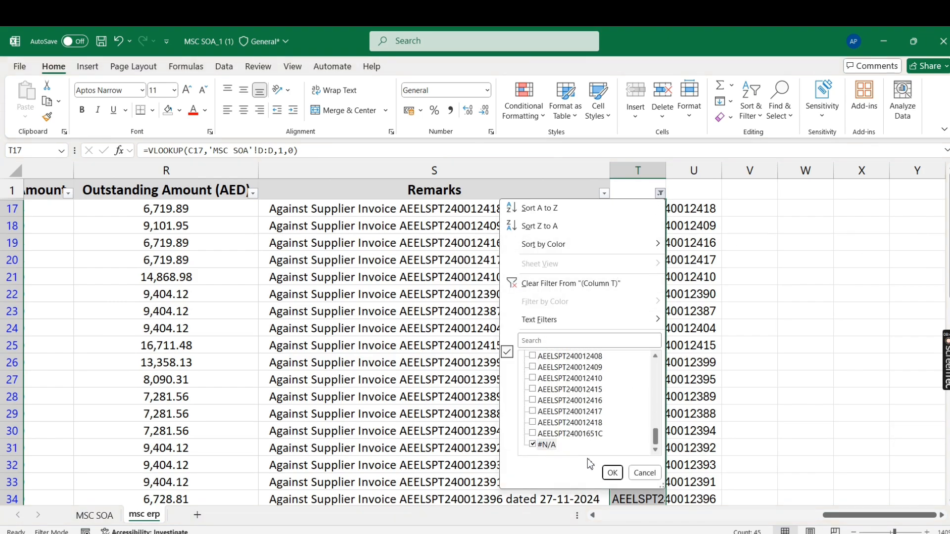
{"action": "left_click", "coordinate": [611, 473]}
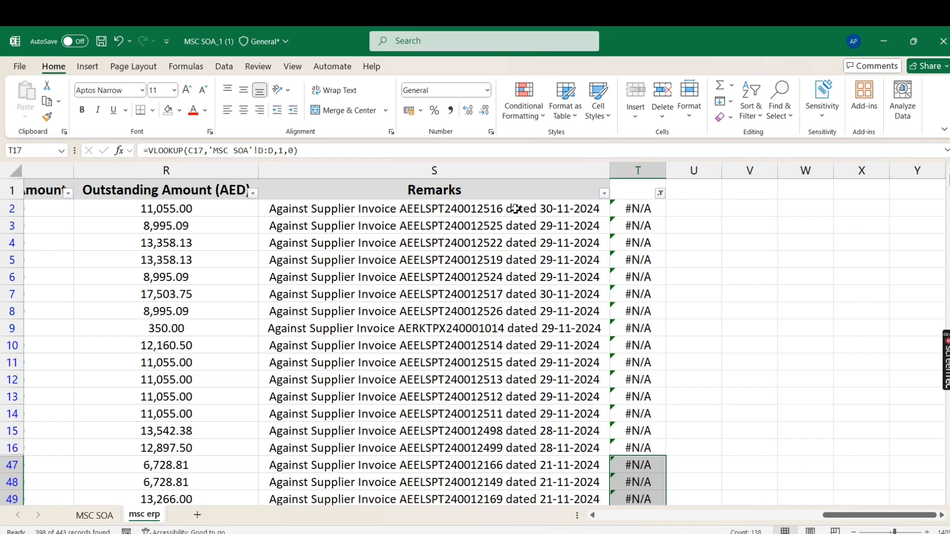
{"action": "left_click_drag", "start_coordinate": [517, 208], "coordinate": [517, 479]}
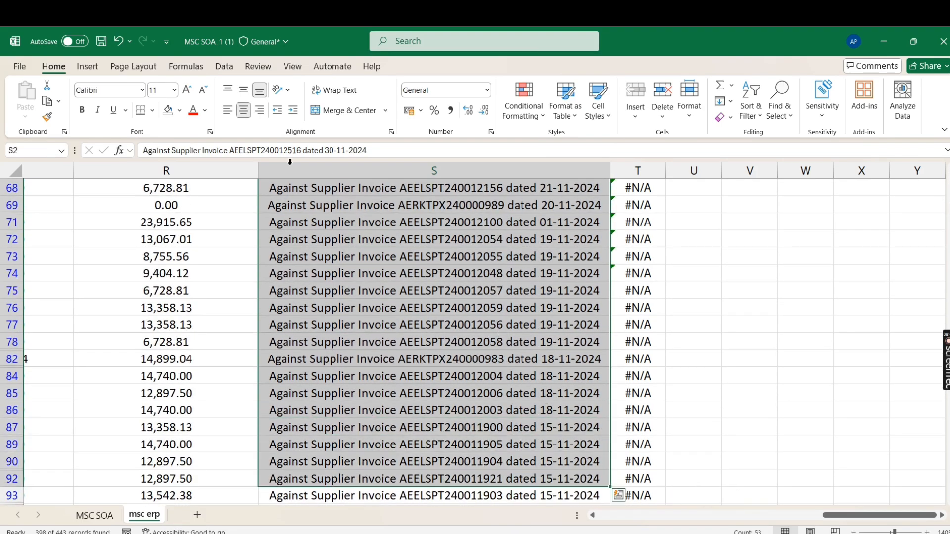
Turn on filters in the MSC SOA sheet, show only the #N/A rows of the remark column and select their remark cells.
{"action": "left_click", "coordinate": [86, 517]}
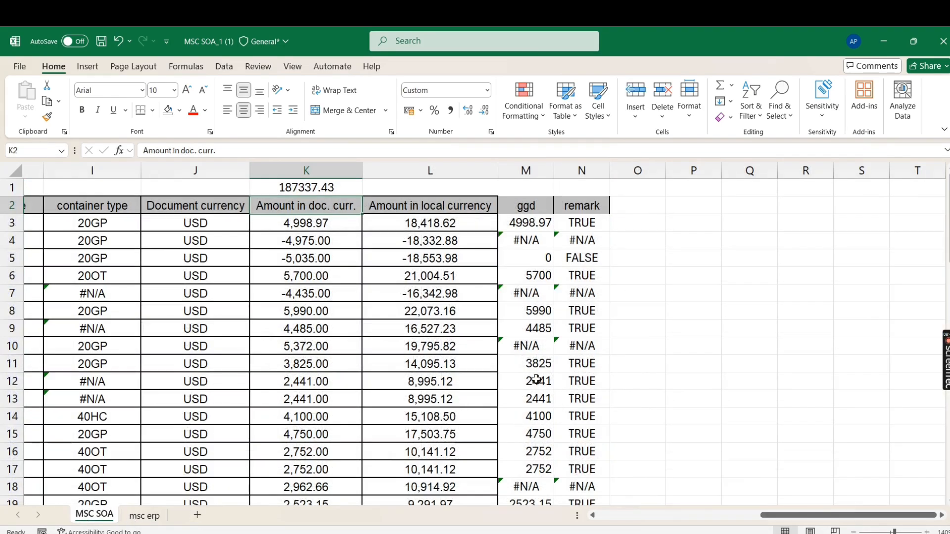
{"action": "left_click", "coordinate": [543, 208]}
{"action": "key", "text": "ctrl+shift+l"}
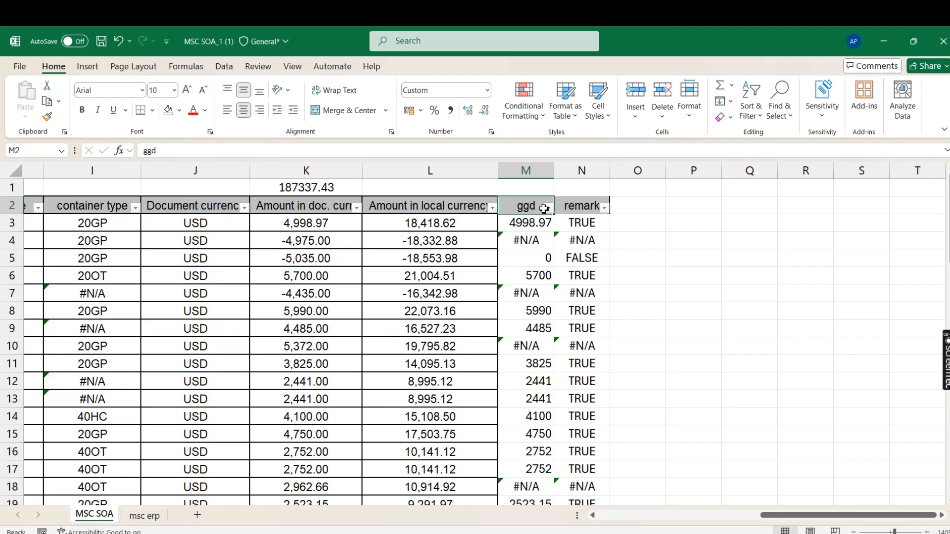
{"action": "left_click", "coordinate": [604, 208]}
{"action": "left_click", "coordinate": [496, 371]}
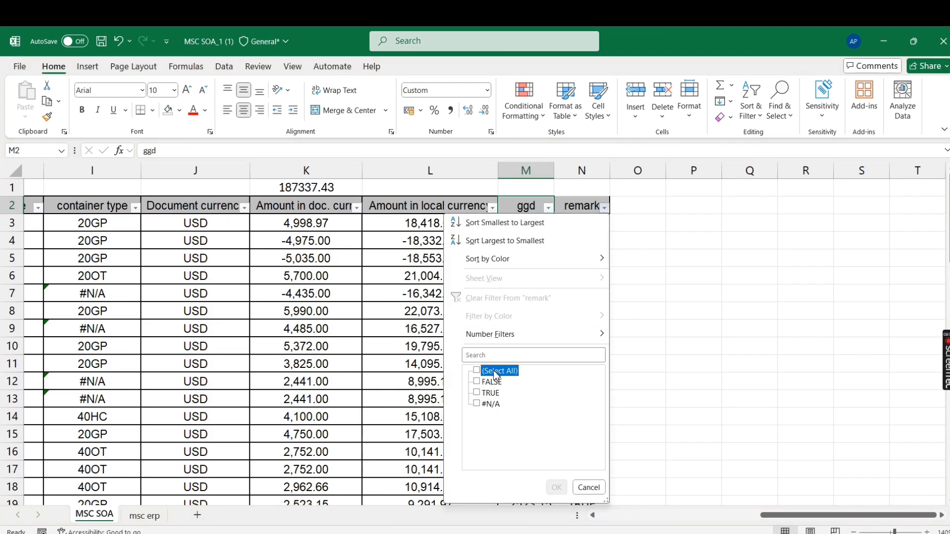
{"action": "left_click", "coordinate": [492, 407]}
{"action": "left_click", "coordinate": [556, 487]}
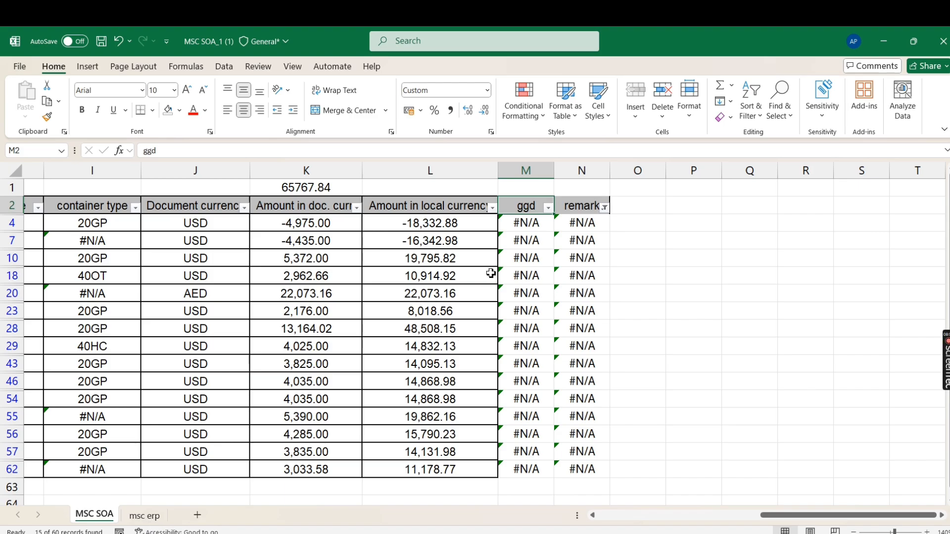
{"action": "left_click_drag", "start_coordinate": [580, 223], "coordinate": [589, 459]}
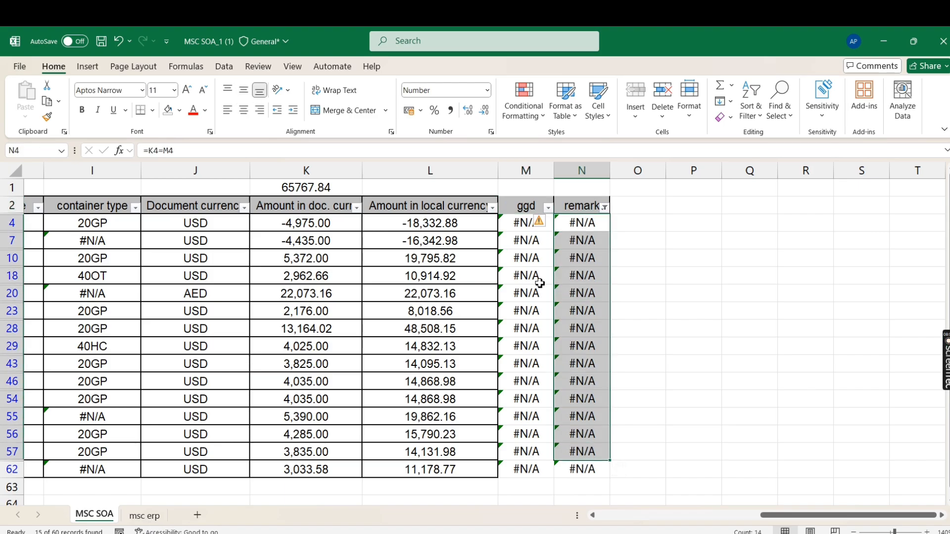
Review the Remarks entries of all #N/A rows in the msc erp sheet and compare them with the filtered MSC SOA rows.
{"action": "left_click", "coordinate": [144, 515]}
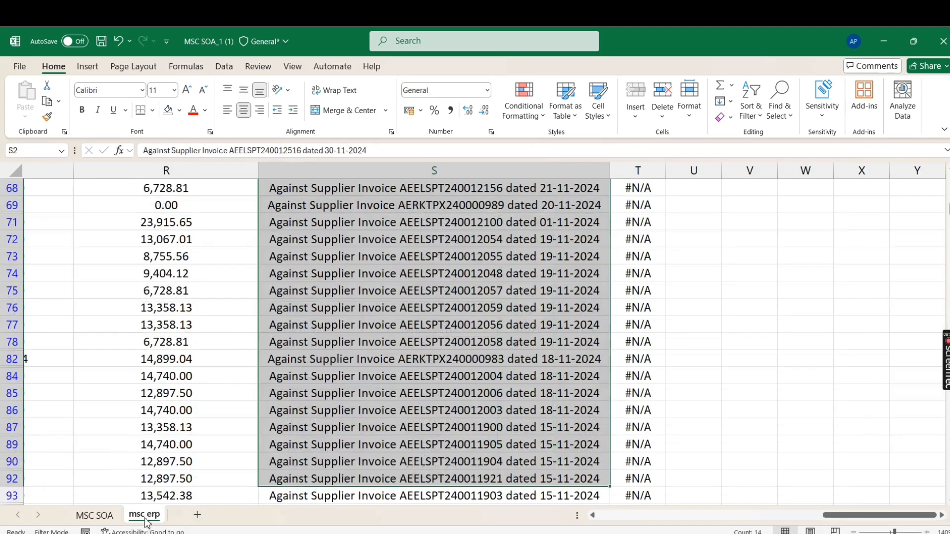
{"action": "scroll", "coordinate": [499, 316], "scroll_direction": "up", "scroll_amount": 10}
{"action": "scroll", "coordinate": [496, 374], "scroll_direction": "up", "scroll_amount": 1}
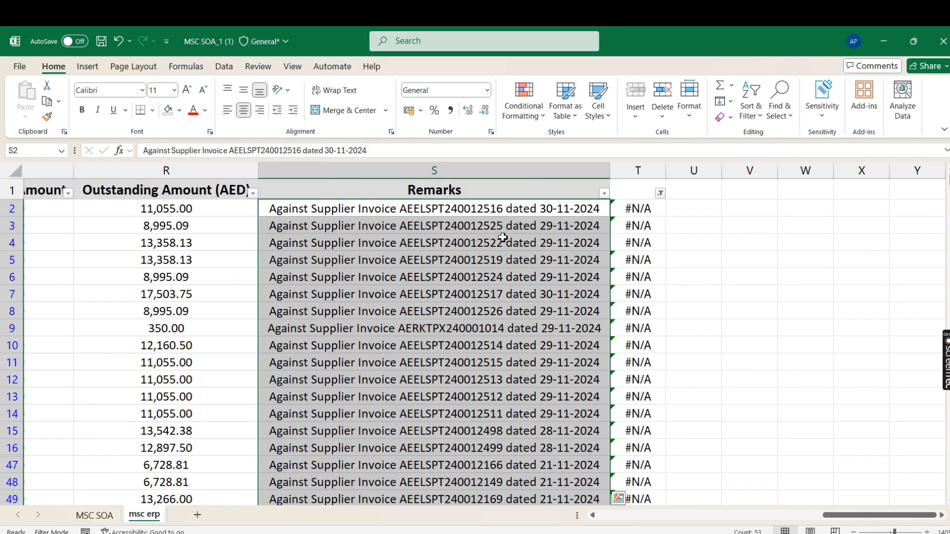
{"action": "left_click", "coordinate": [512, 209]}
{"action": "key", "text": "ctrl+shift+Down"}
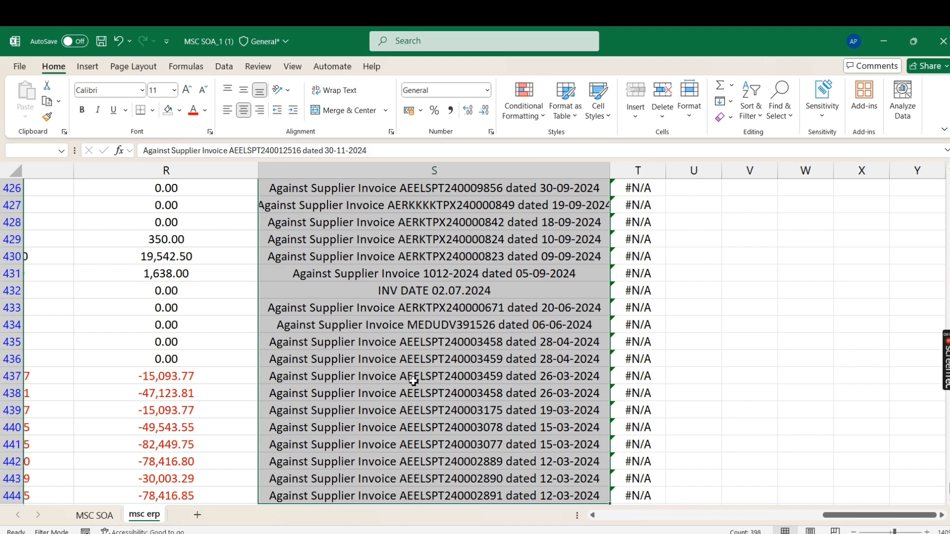
{"action": "left_click", "coordinate": [415, 303]}
{"action": "scroll", "coordinate": [415, 303], "scroll_direction": "up", "scroll_amount": 2}
{"action": "key", "text": "ctrl+Up"}
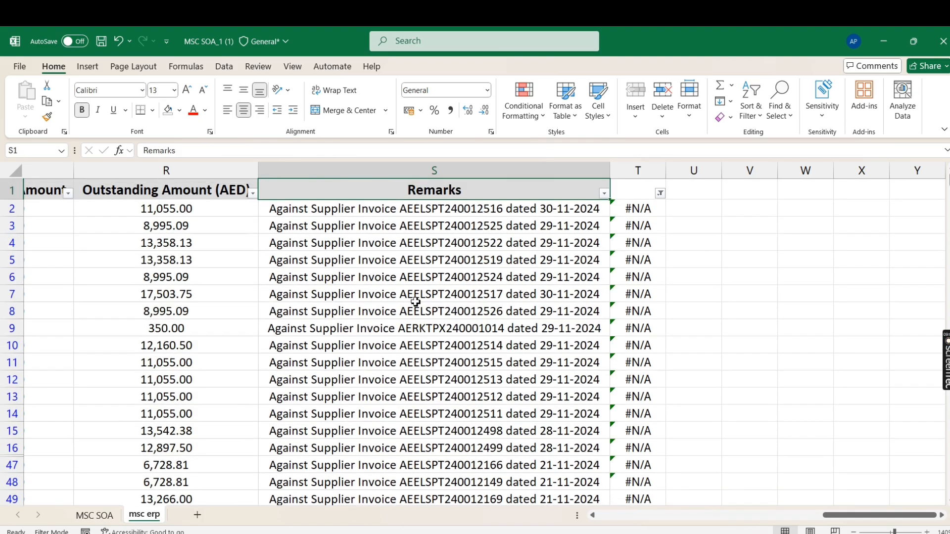
{"action": "left_click", "coordinate": [88, 530]}
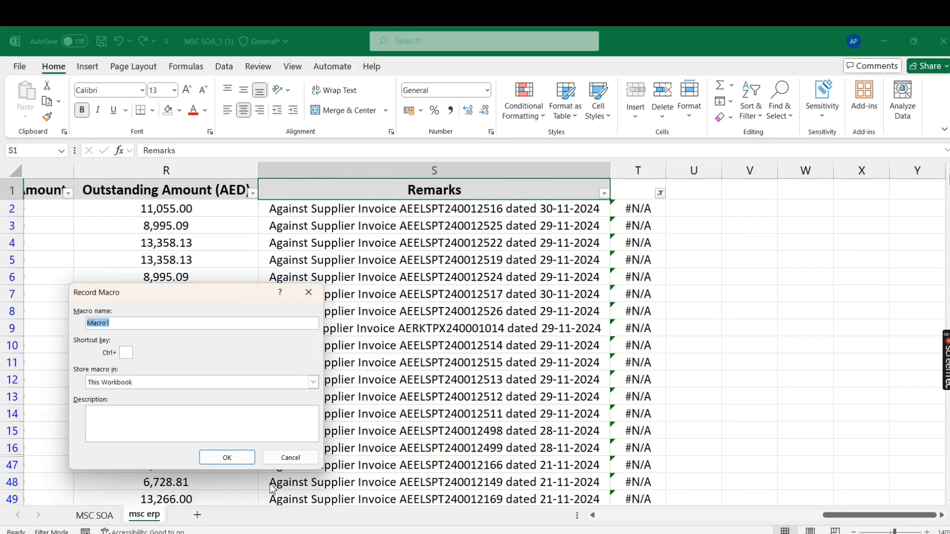
{"action": "left_click", "coordinate": [296, 459]}
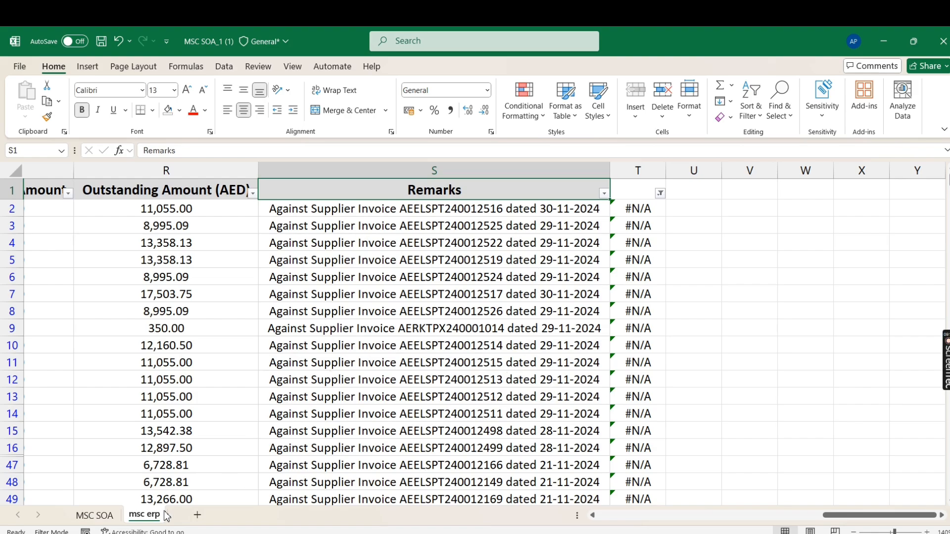
{"action": "key", "text": "ctrl+Page_Up"}
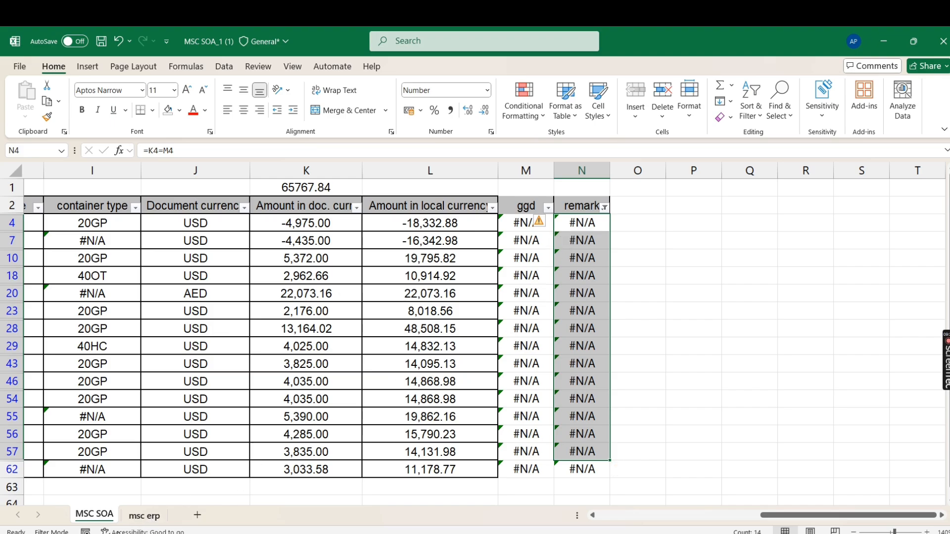
{"action": "left_click", "coordinate": [154, 516]}
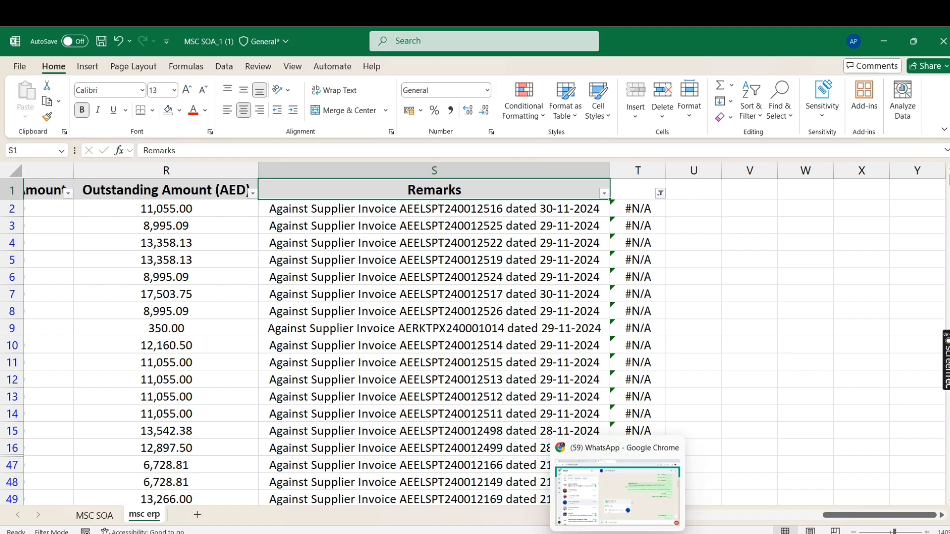
Switch to Google Chrome and open the lmech.courses.store website in a new tab.
{"action": "mouse_move", "coordinate": [617, 533]}
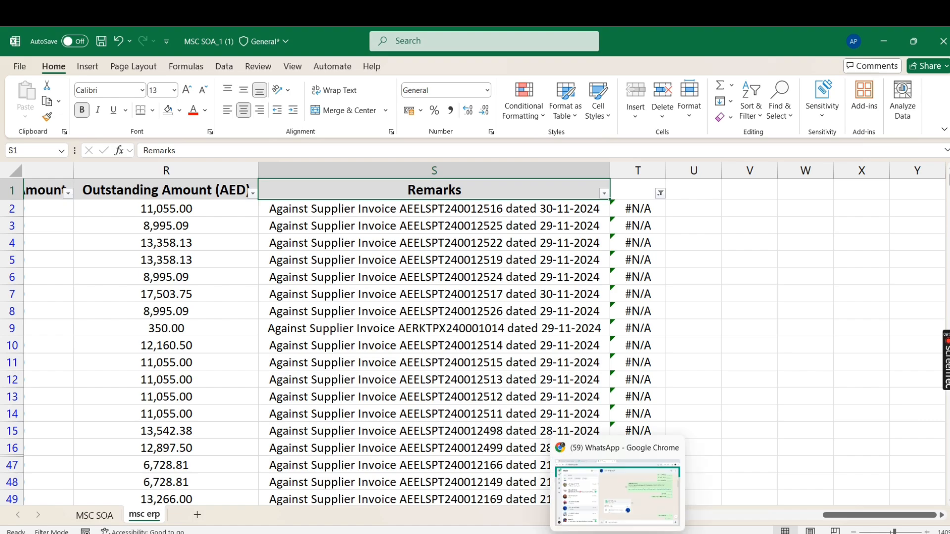
{"action": "left_click", "coordinate": [556, 463]}
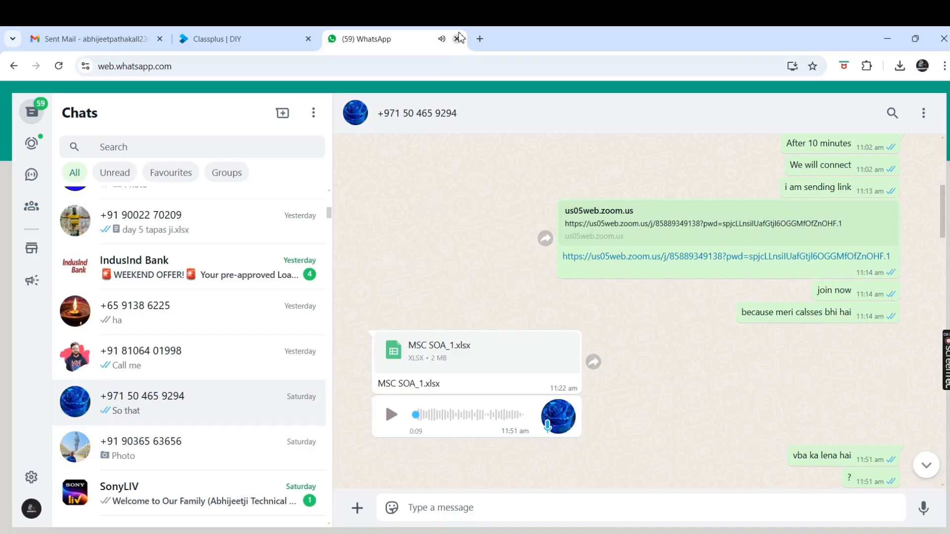
{"action": "left_click", "coordinate": [481, 39]}
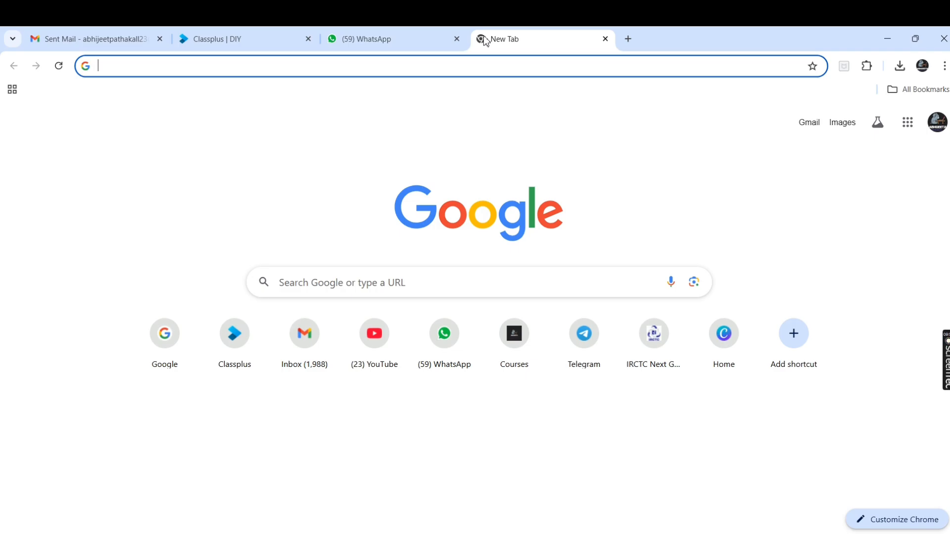
{"action": "type", "text": "l"}
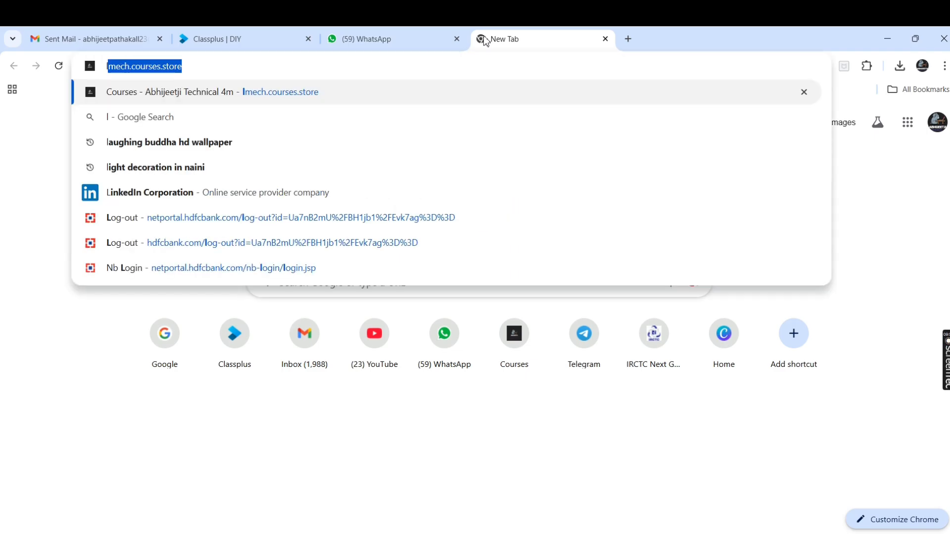
{"action": "key", "text": "Return"}
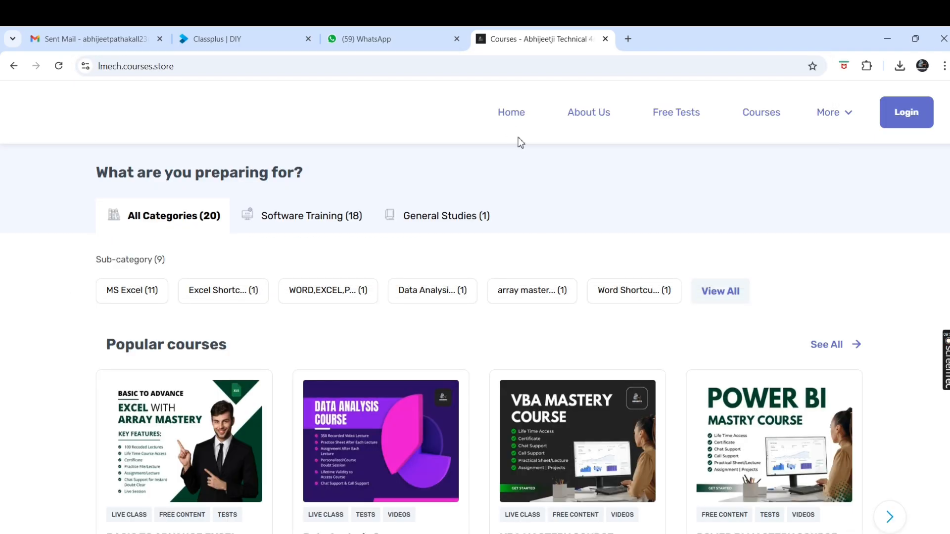